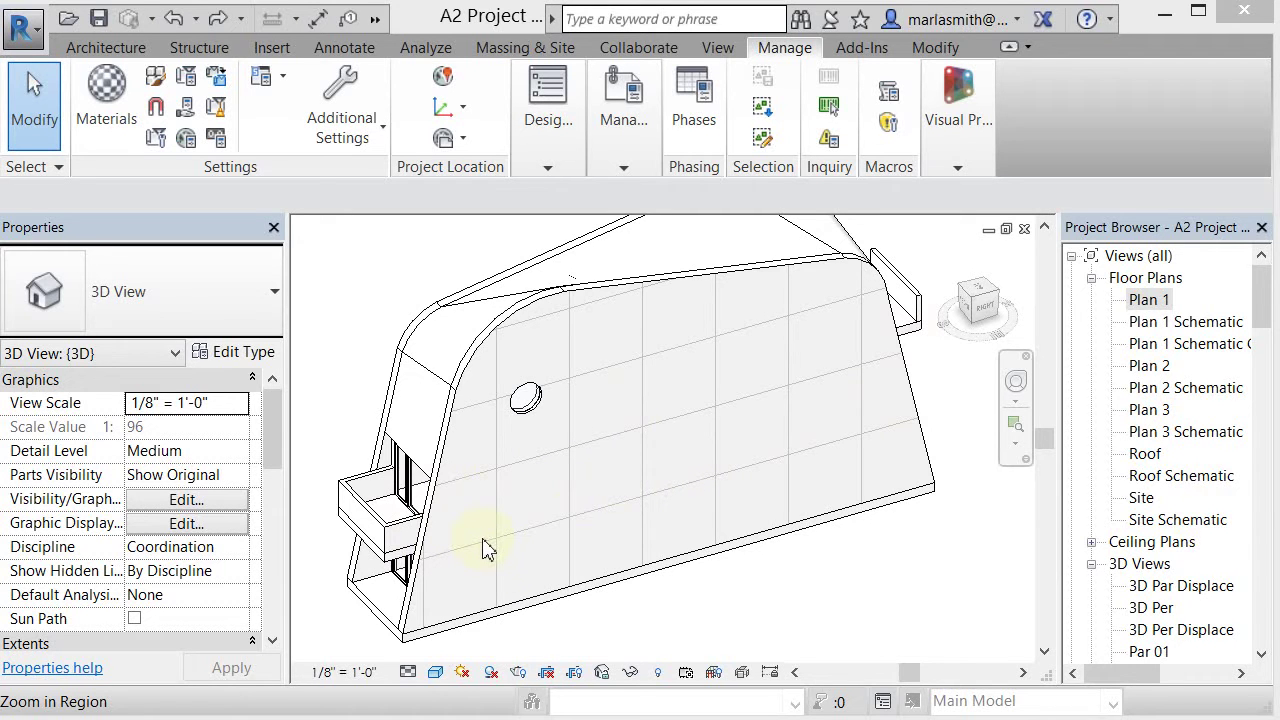
# Open the formwork wall's structure material and start editing its Square surface fill pattern.
pyautogui.click(560, 303)
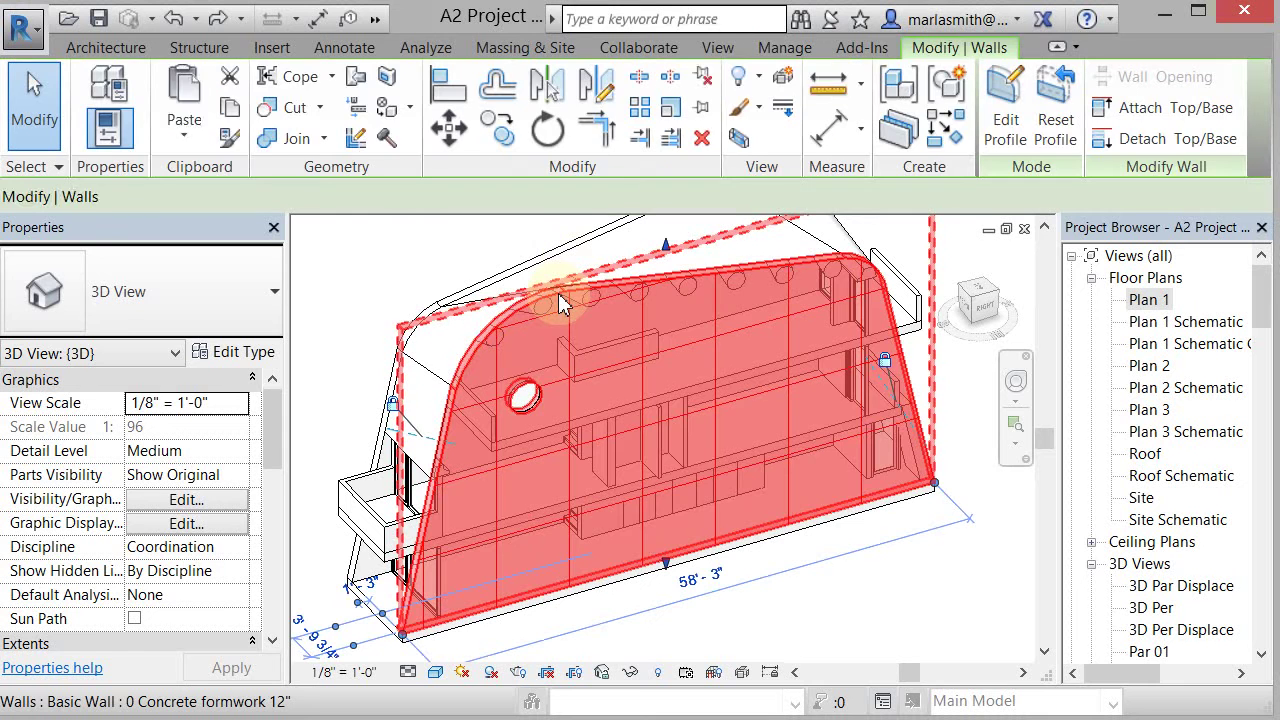
pyautogui.click(237, 352)
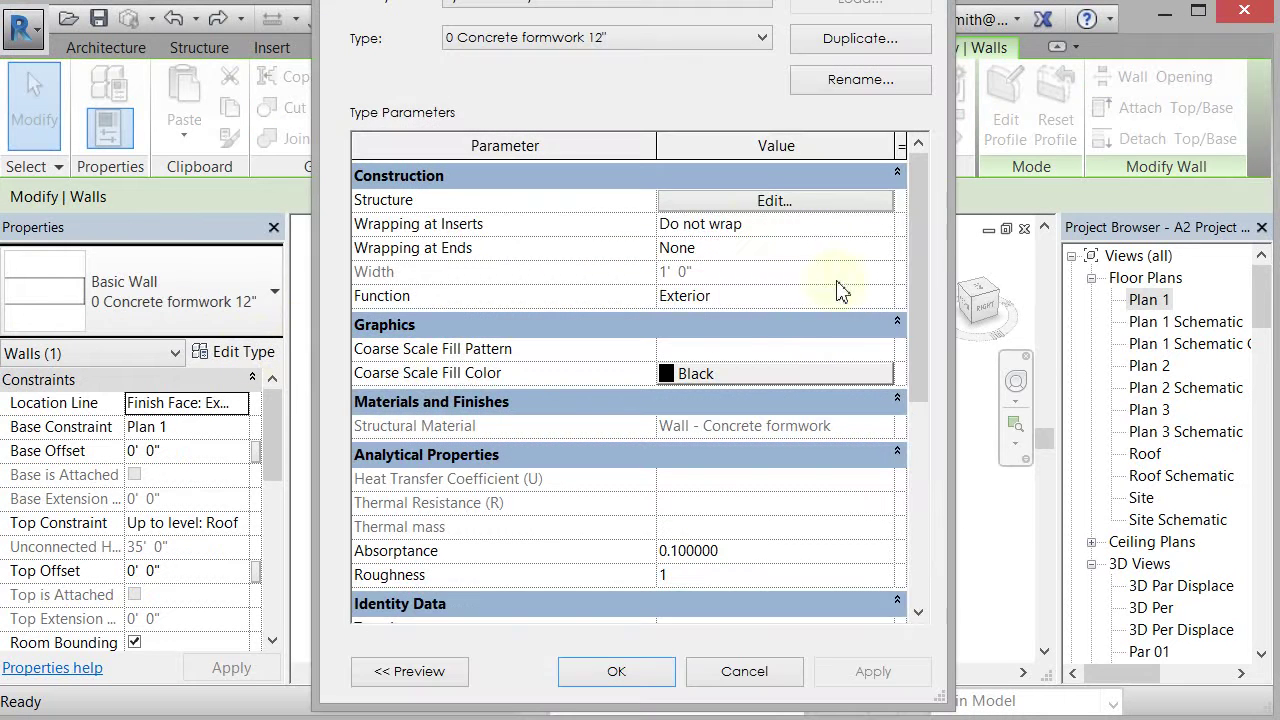
pyautogui.click(757, 205)
pyautogui.click(622, 216)
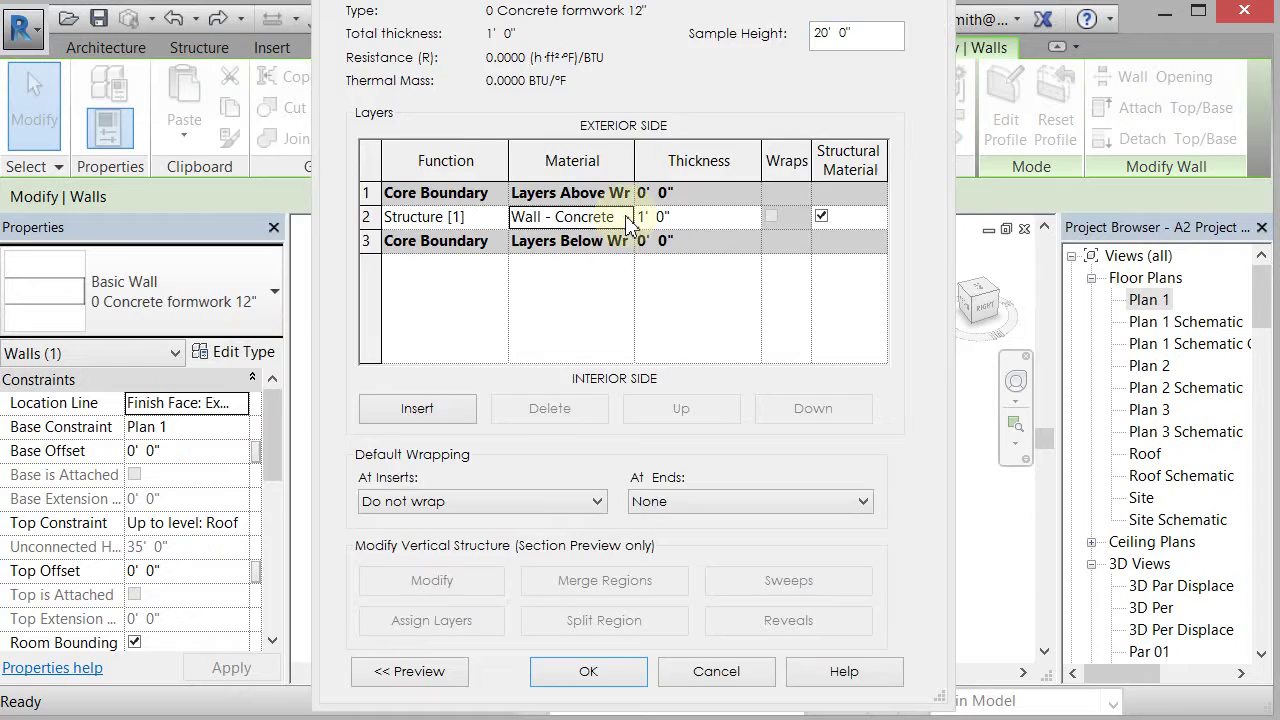
pyautogui.click(625, 216)
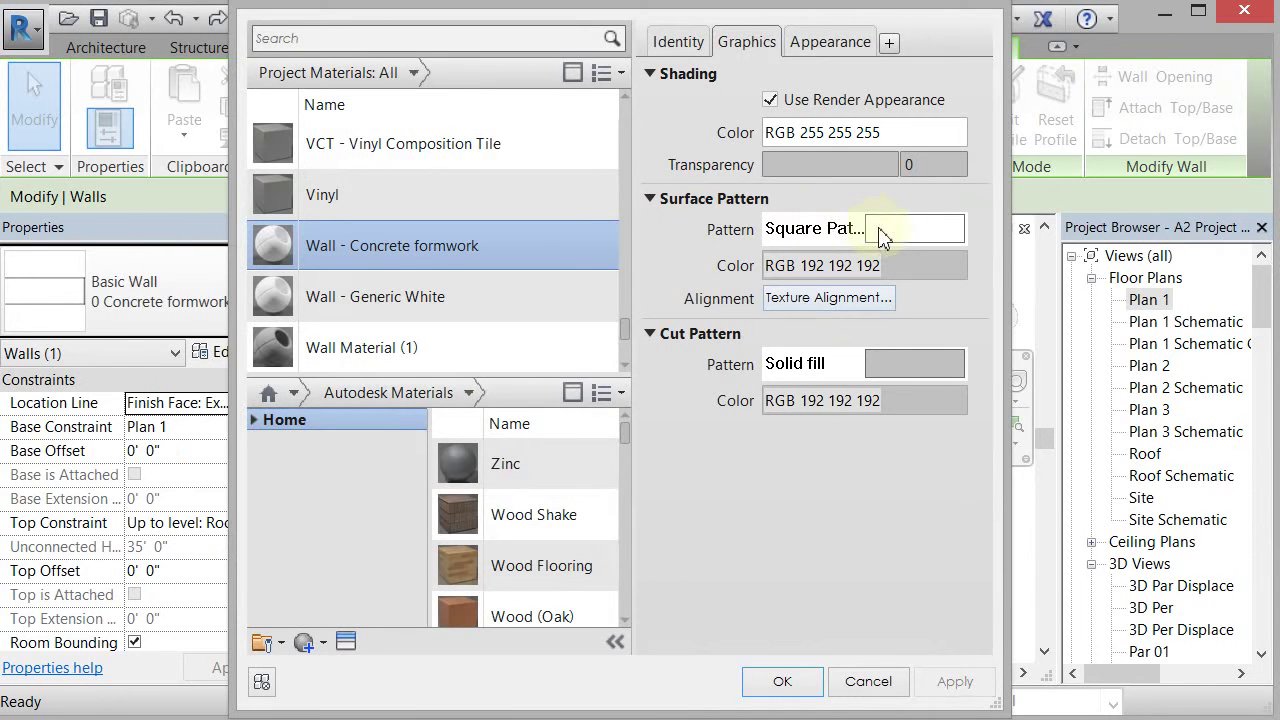
pyautogui.click(853, 230)
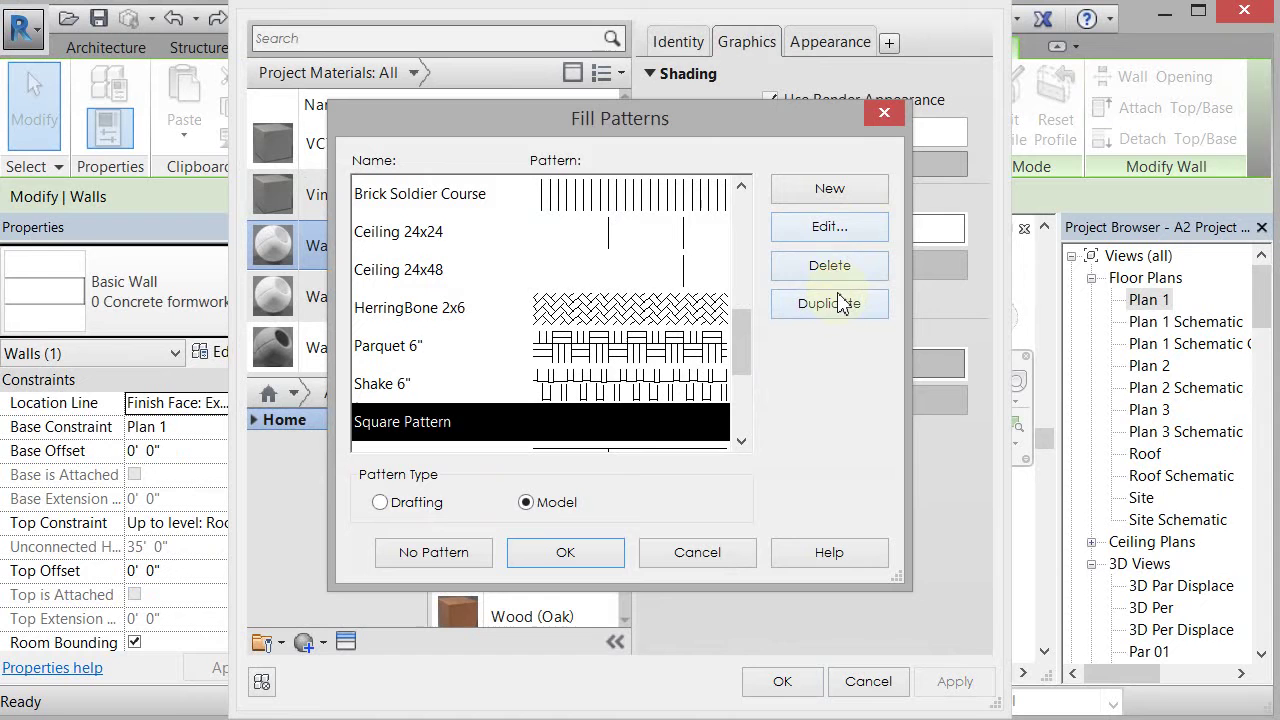
pyautogui.click(829, 227)
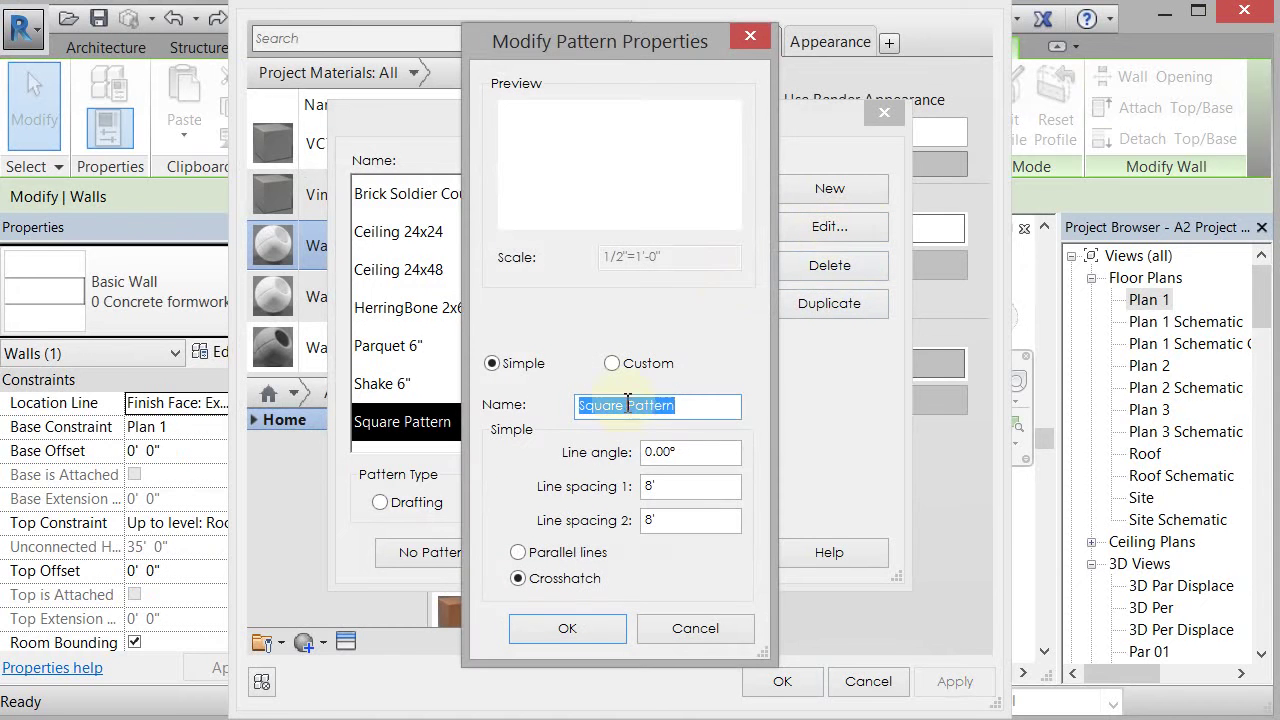
# Rename the pattern to Rectangular Pattern with line spacings of 9'2" and 27'6".
pyautogui.click(622, 404)
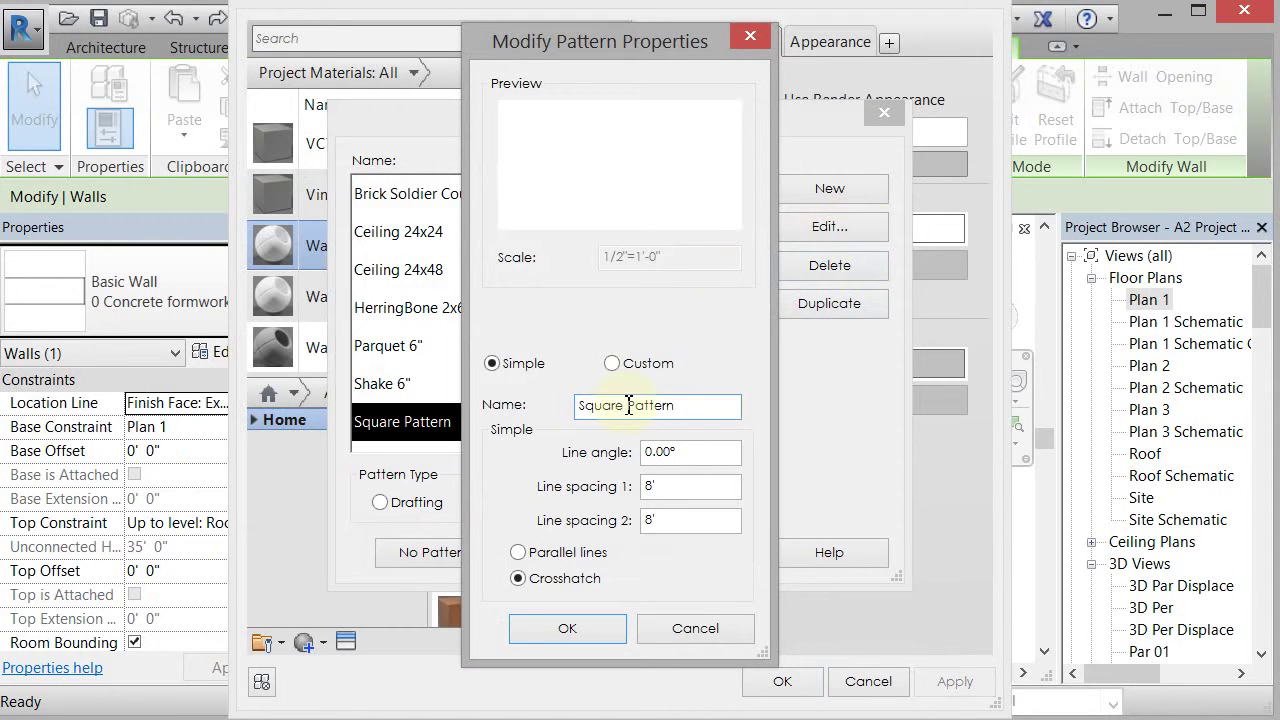
pyautogui.moveTo(625, 404); pyautogui.dragTo(486, 363)
pyautogui.write('Rectangular')
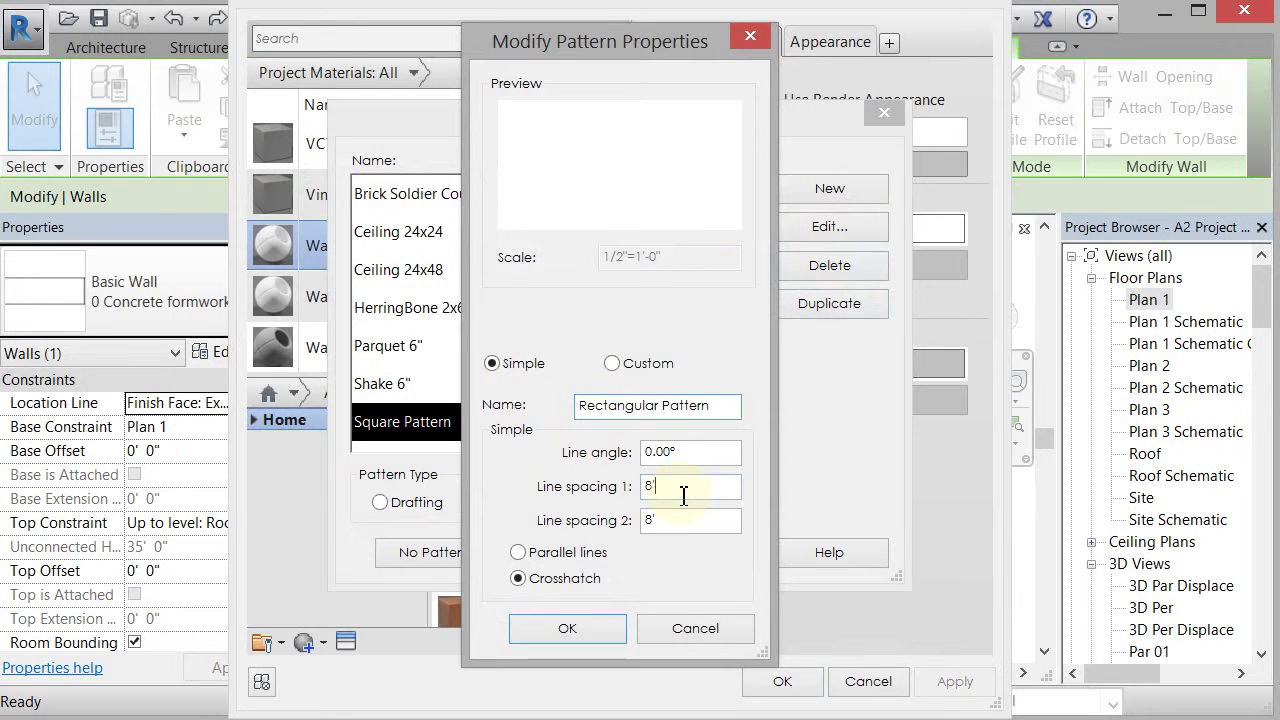
pyautogui.moveTo(683, 494); pyautogui.dragTo(612, 490)
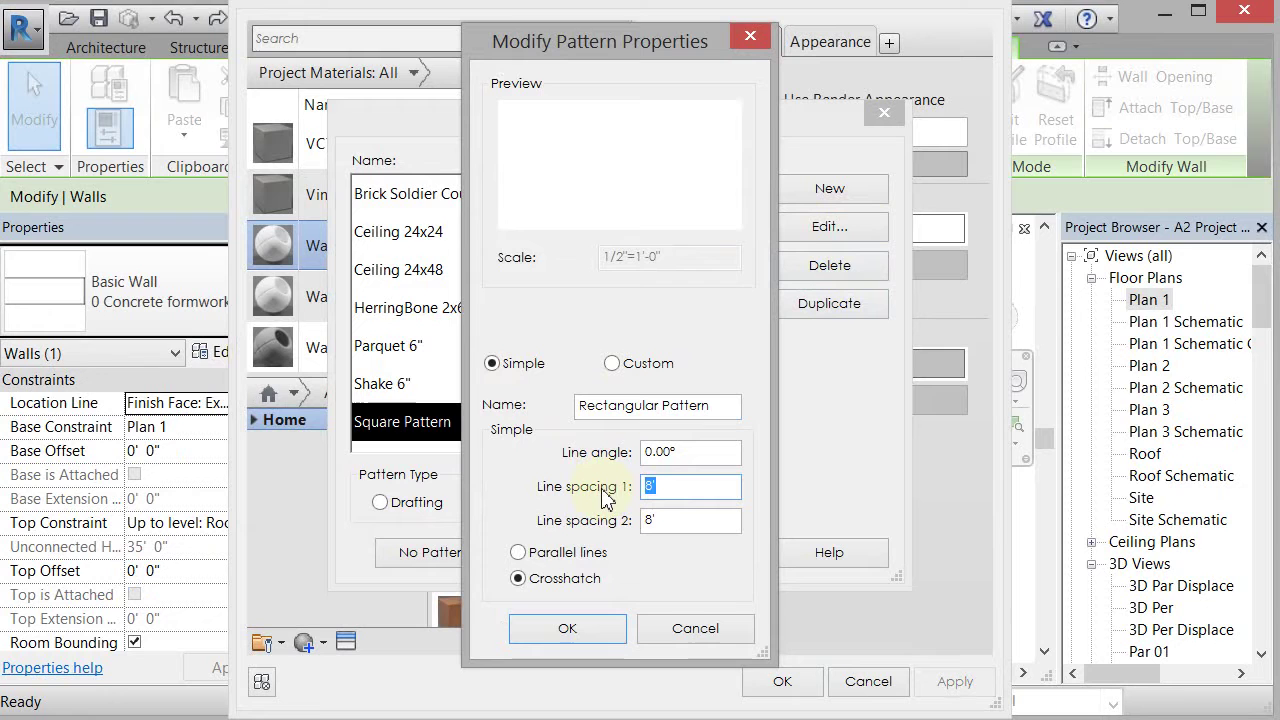
pyautogui.write("9'2")
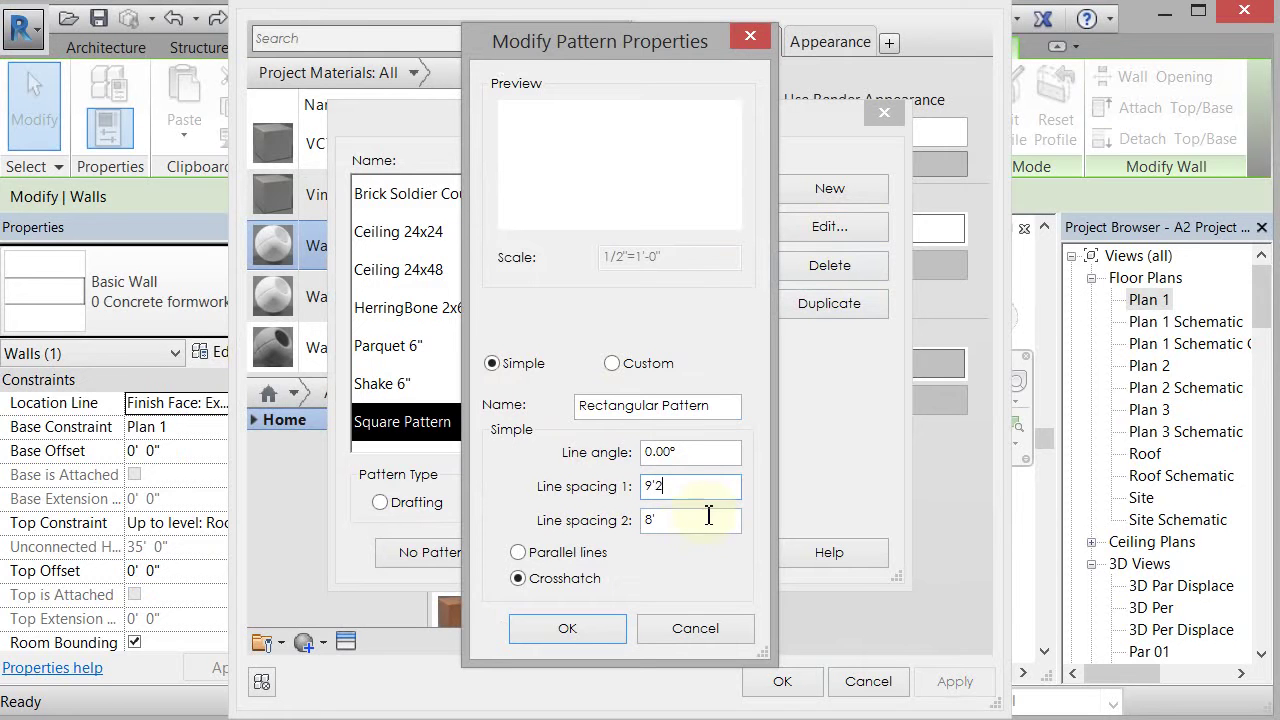
pyautogui.click(693, 522)
pyautogui.moveTo(677, 522); pyautogui.dragTo(624, 532)
pyautogui.write('2')
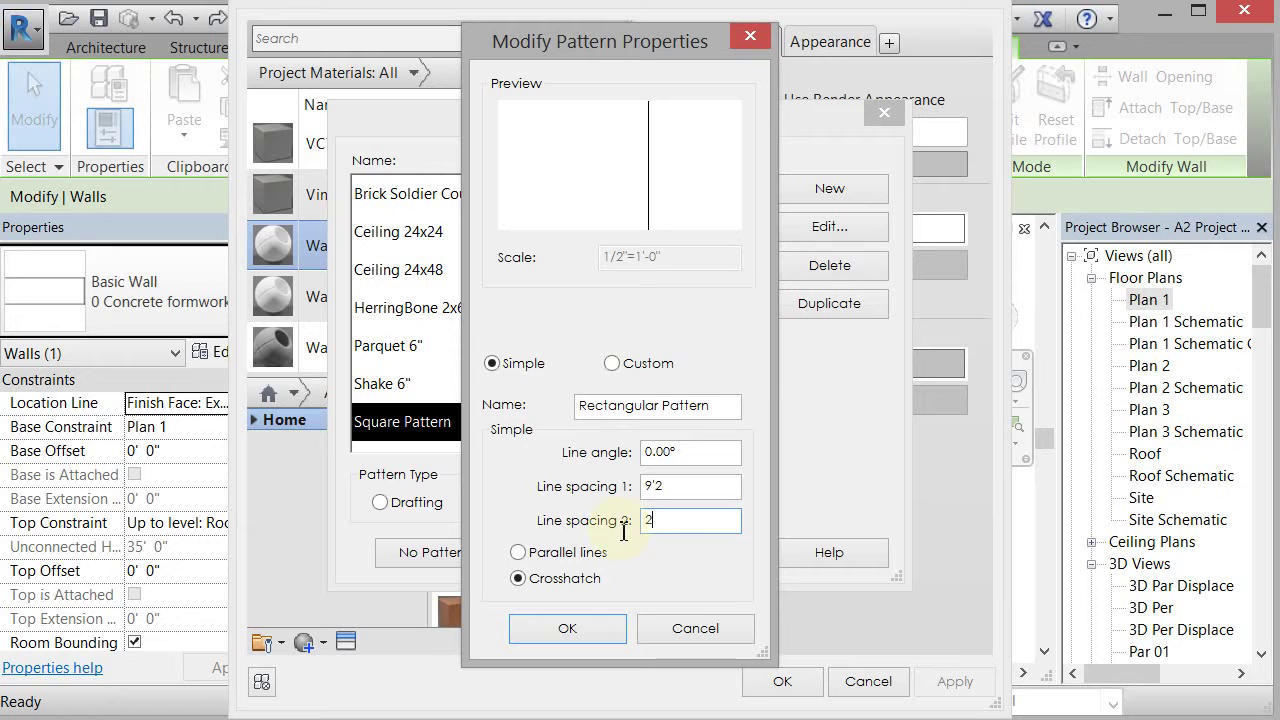
pyautogui.write("7'6")
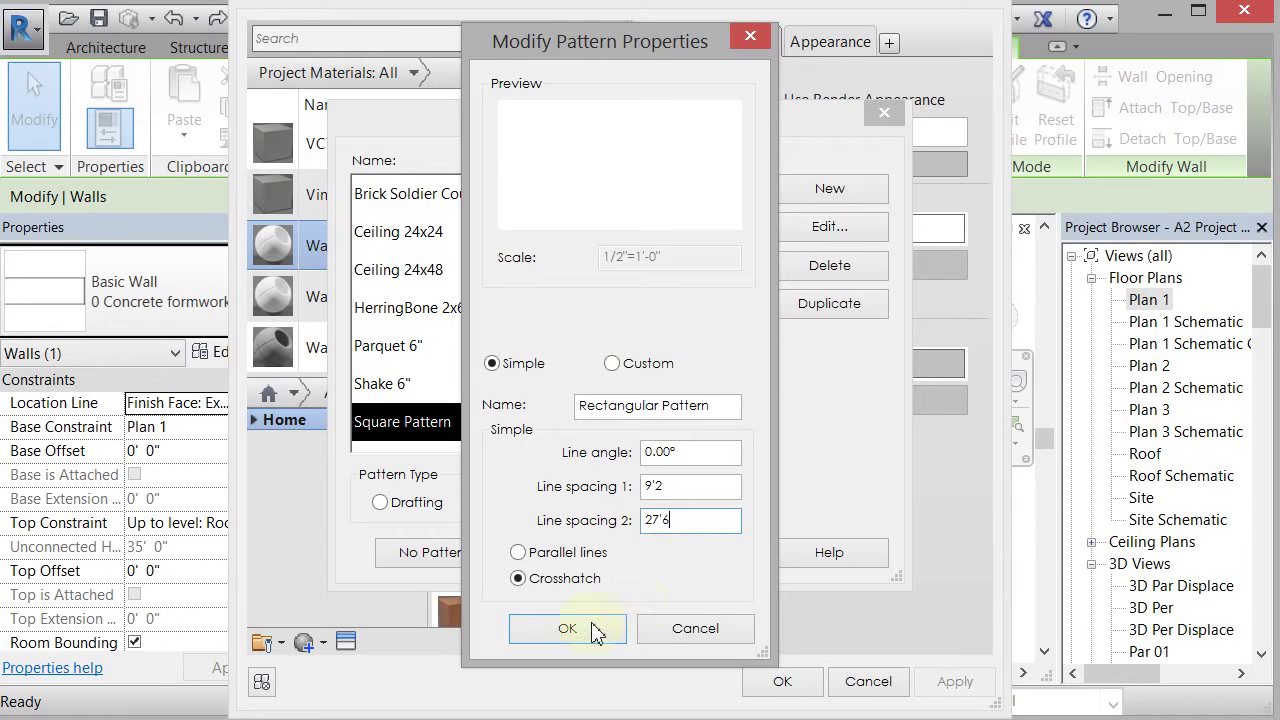
pyautogui.click(591, 632)
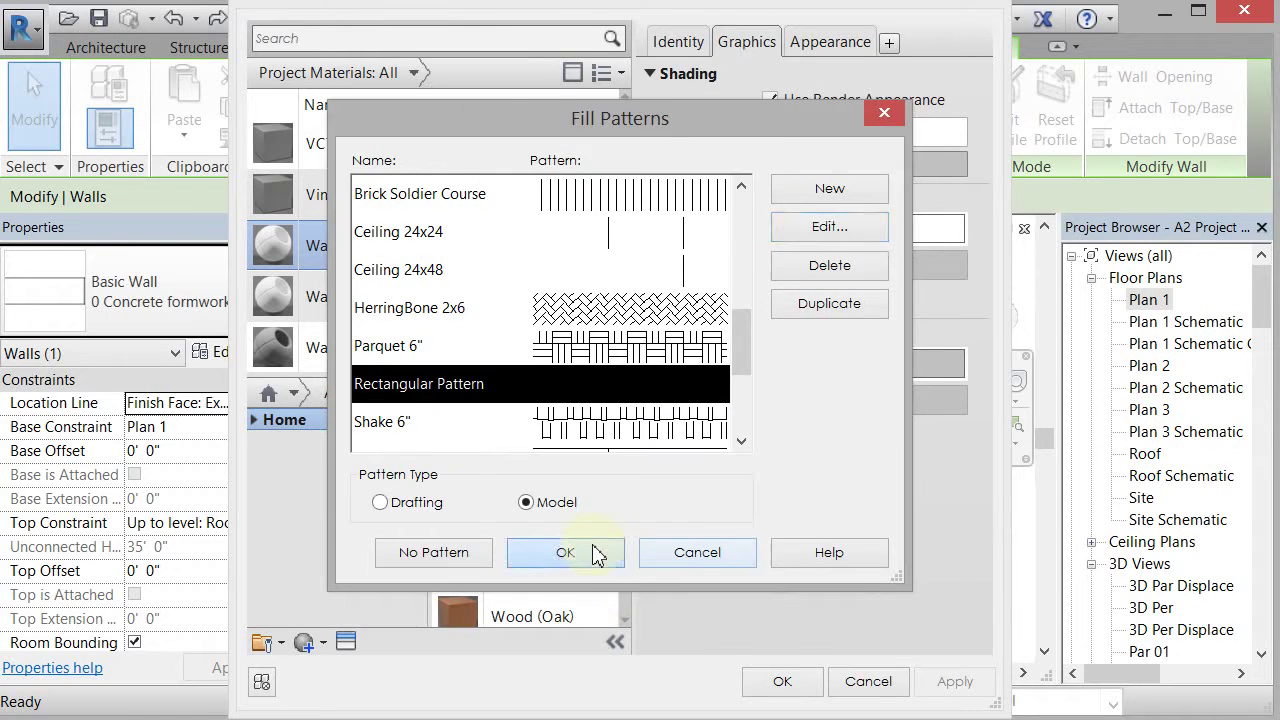
# Apply Rectangular Pattern as the material's surface pattern and close all wall-type dialogs.
pyautogui.click(568, 552)
pyautogui.click(782, 681)
pyautogui.click(590, 673)
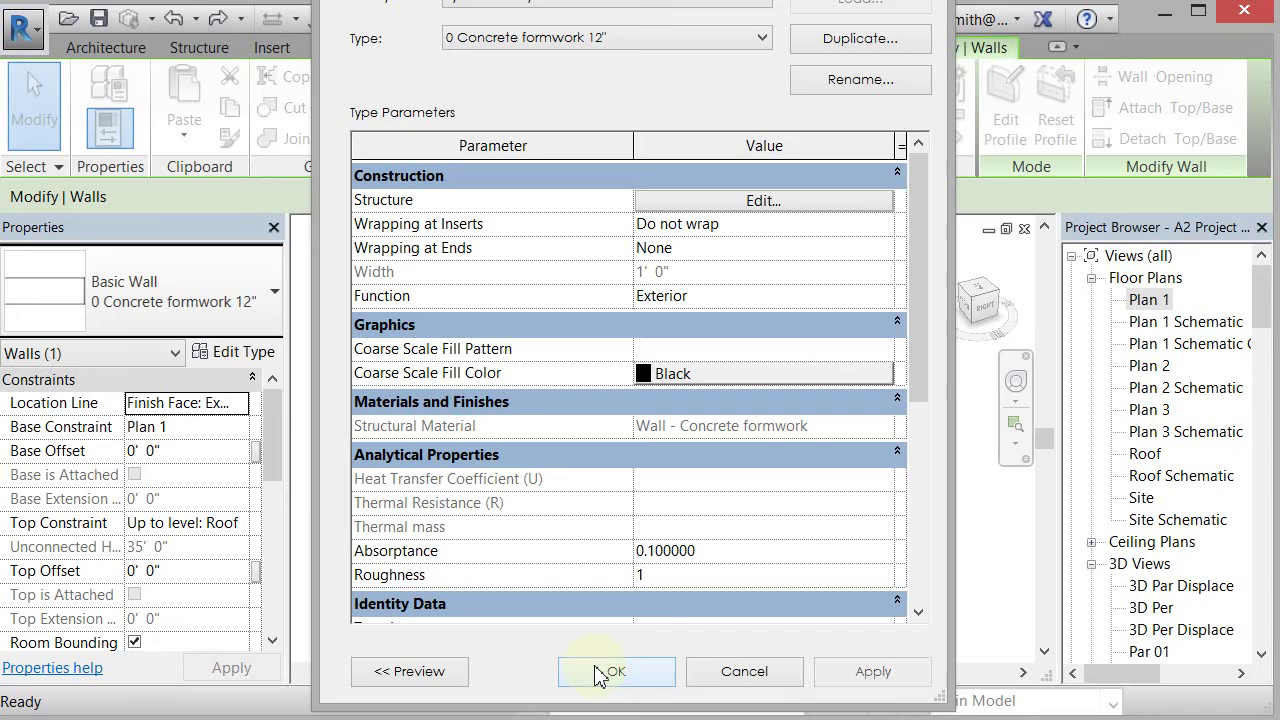
pyautogui.click(611, 672)
pyautogui.click(914, 600)
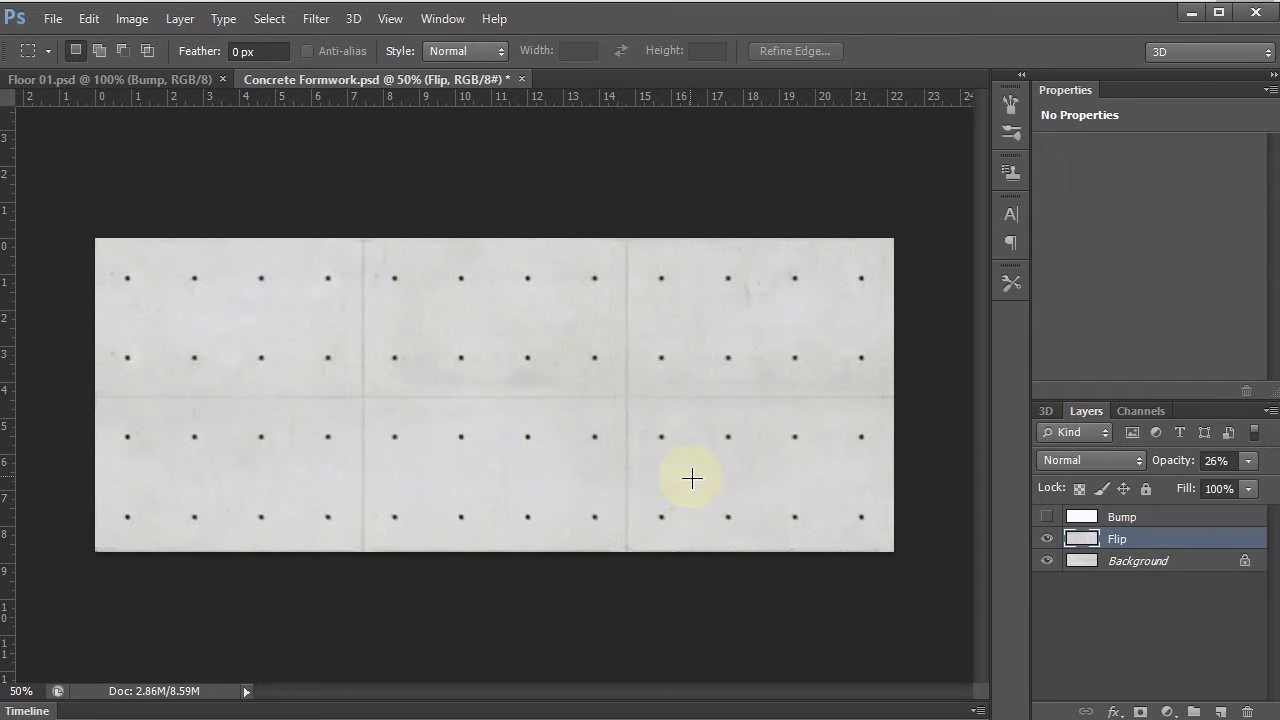
# Hide Background and Bump so only the Flip layer shows, at 100% opacity.
pyautogui.click(1049, 540)
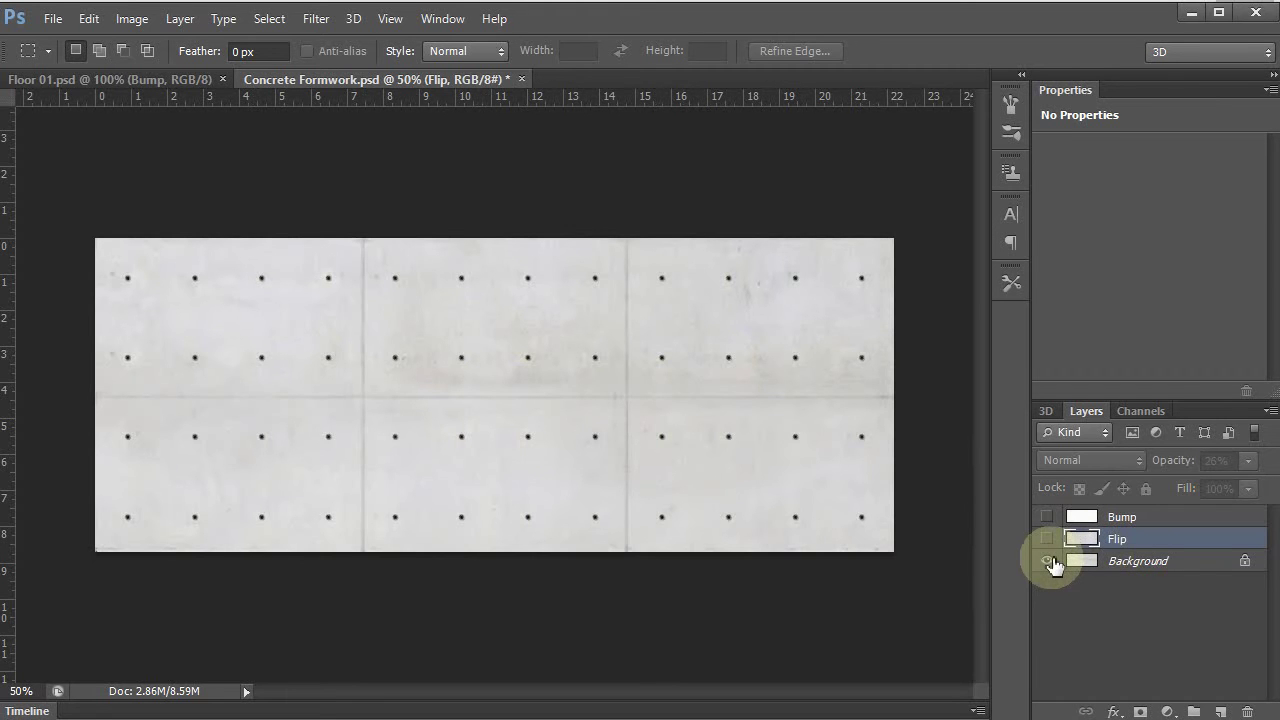
pyautogui.click(1047, 563)
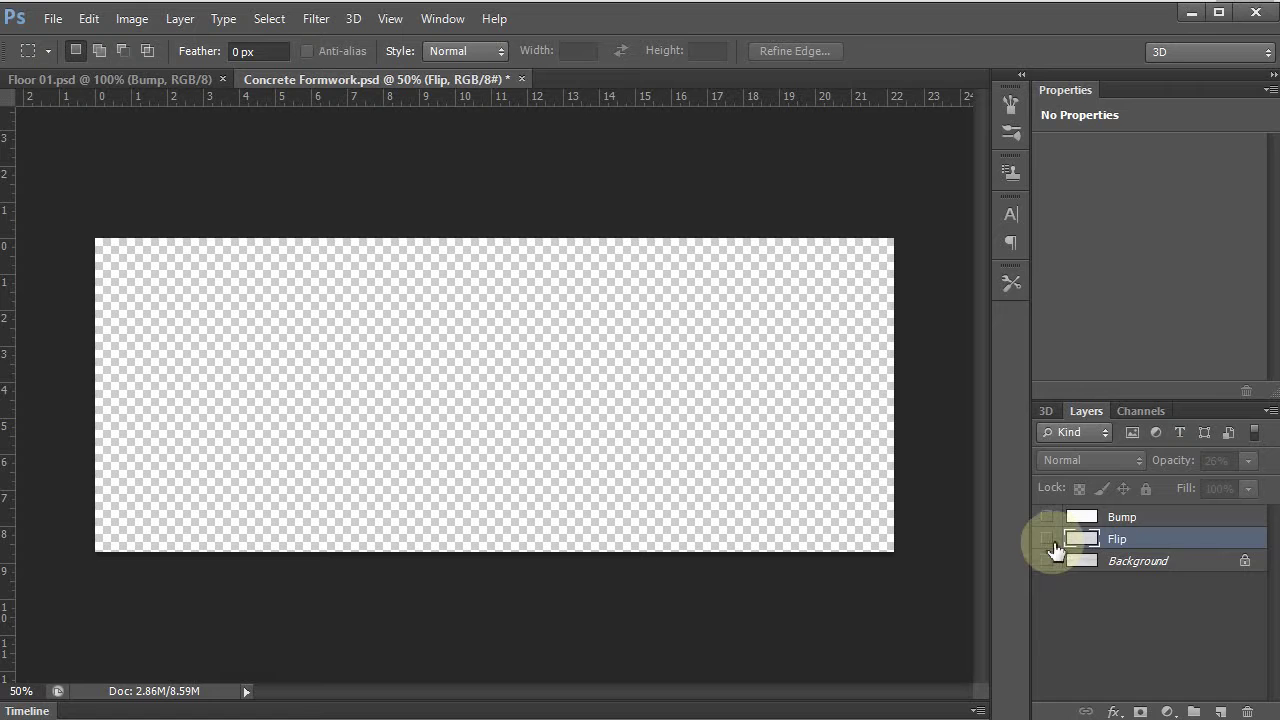
pyautogui.click(1047, 541)
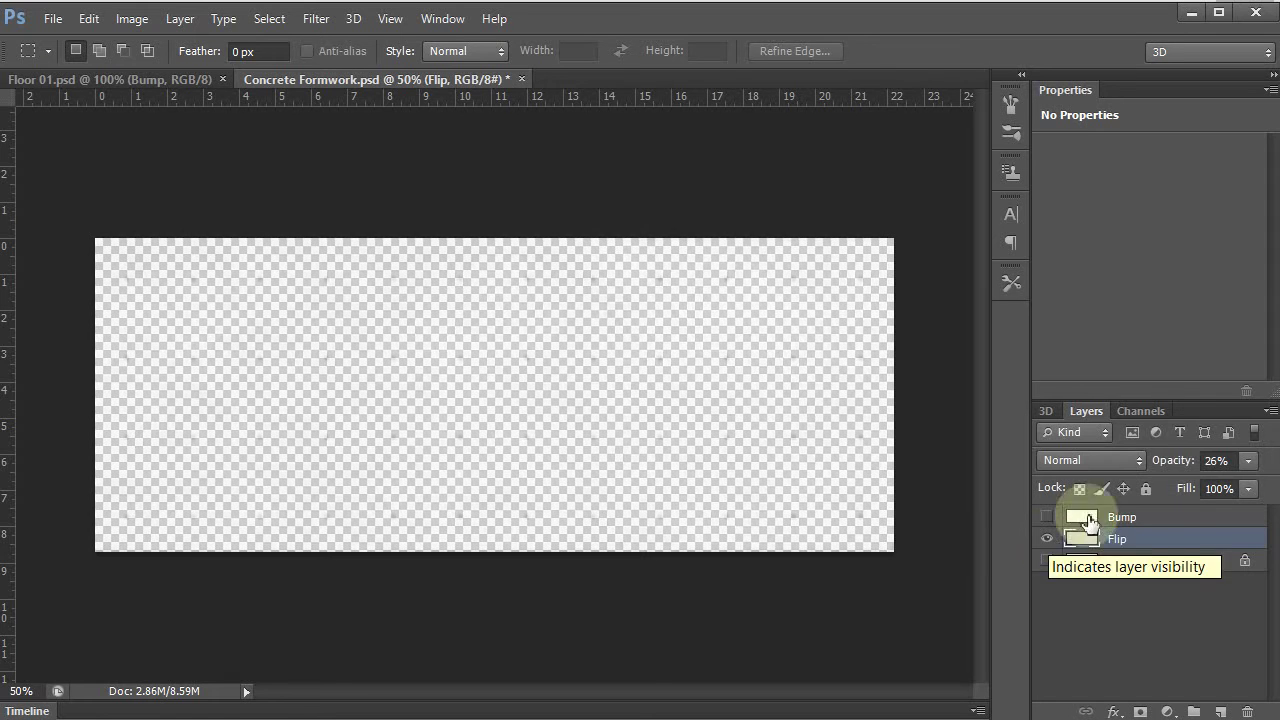
pyautogui.click(1247, 461)
pyautogui.moveTo(1200, 484); pyautogui.dragTo(1272, 486)
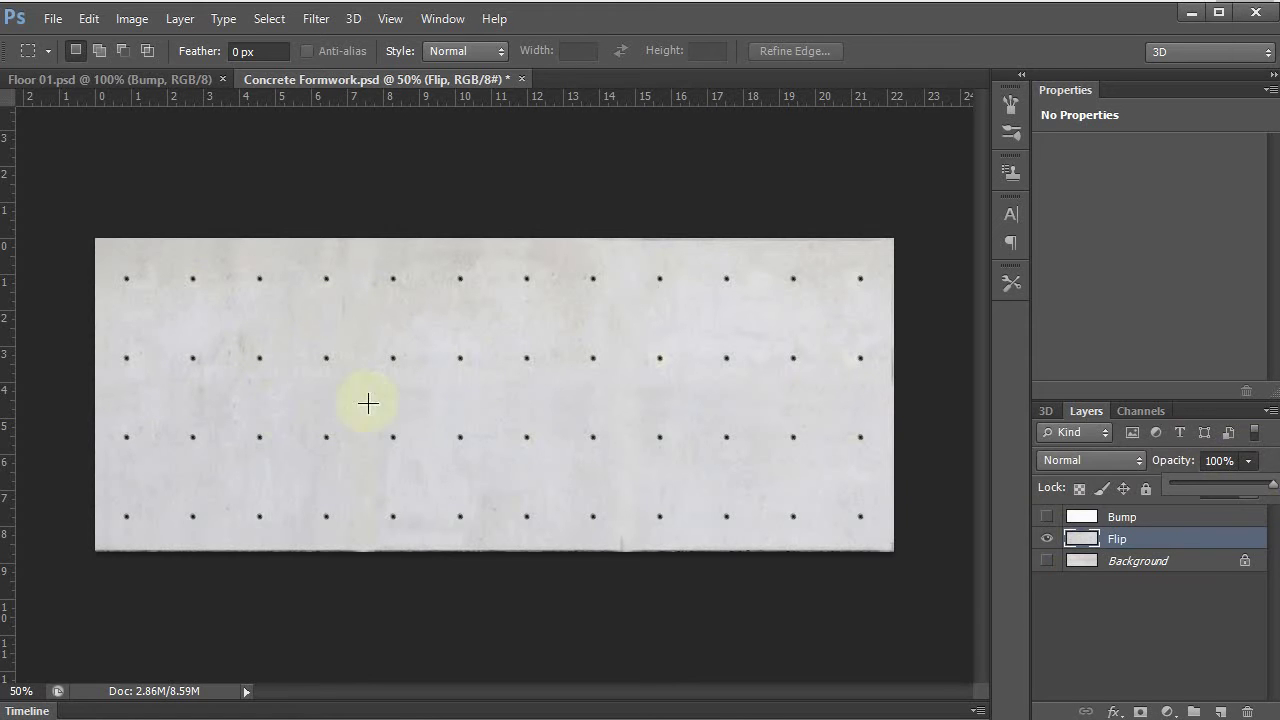
# Show the Background layer again and fade the Flip layer to about 31% opacity.
pyautogui.click(89, 20)
pyautogui.moveTo(155, 372)
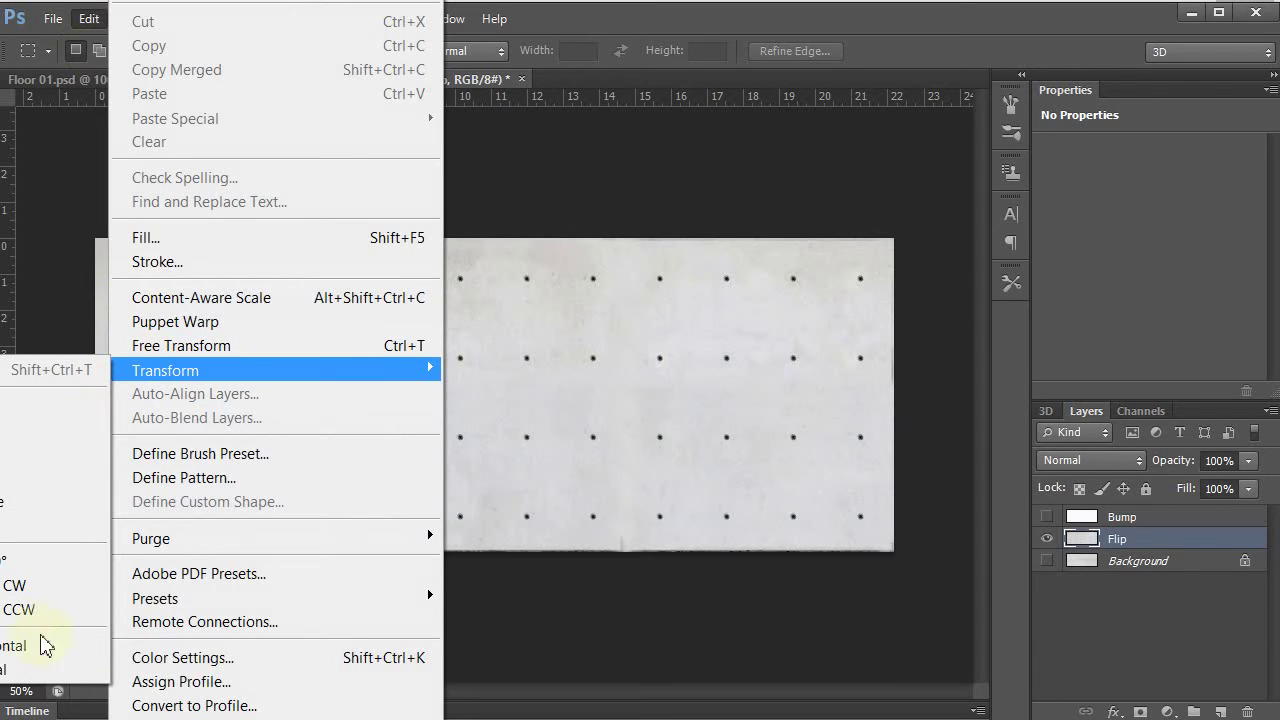
pyautogui.click(678, 180)
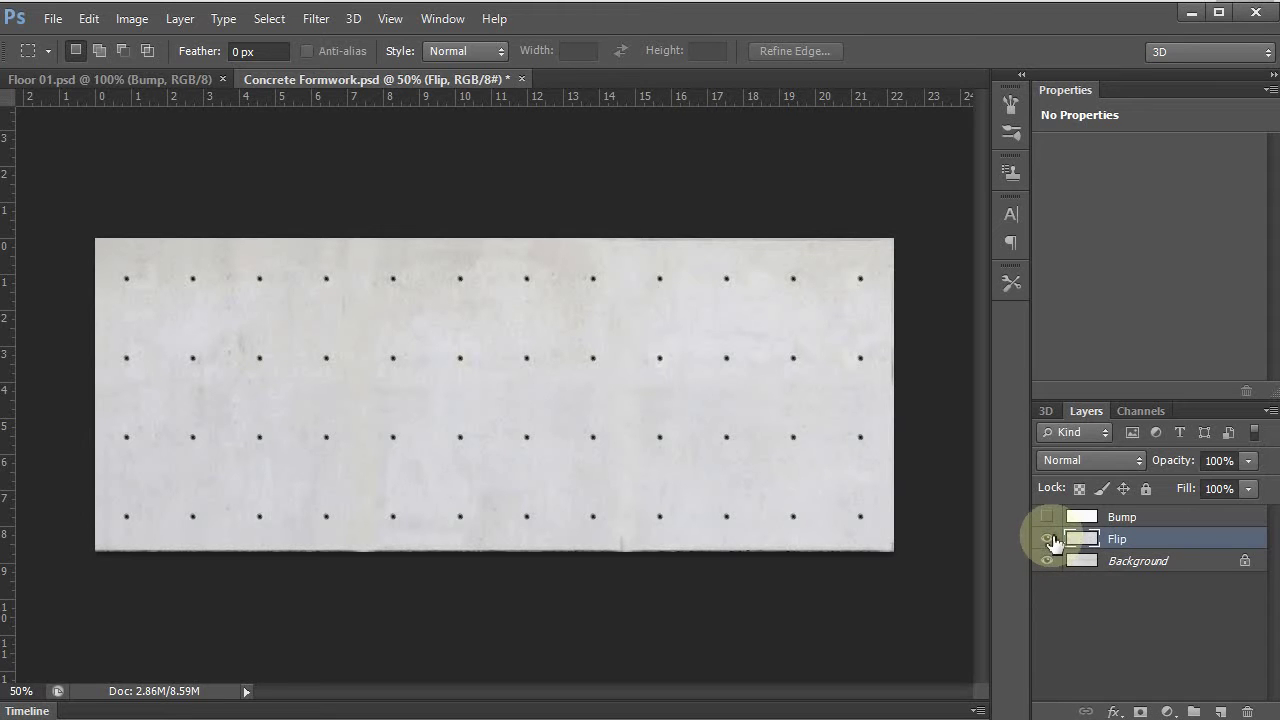
pyautogui.click(1248, 462)
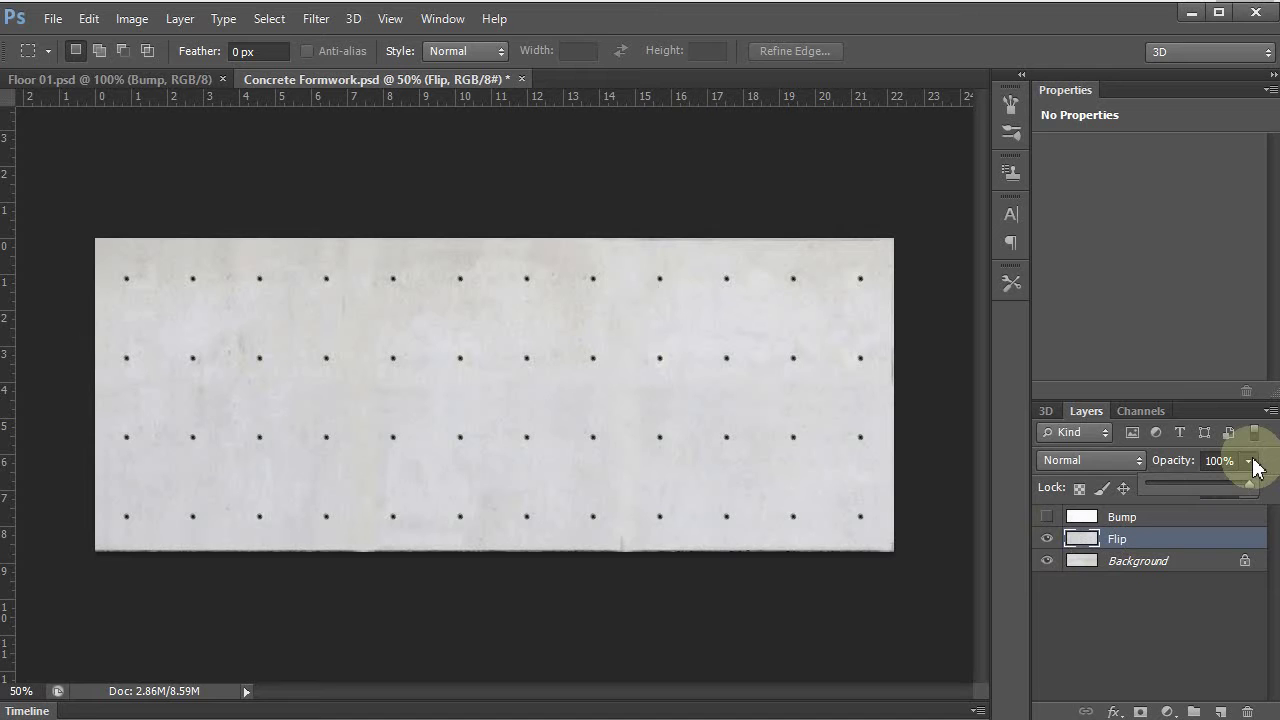
pyautogui.moveTo(1249, 486); pyautogui.dragTo(1179, 487)
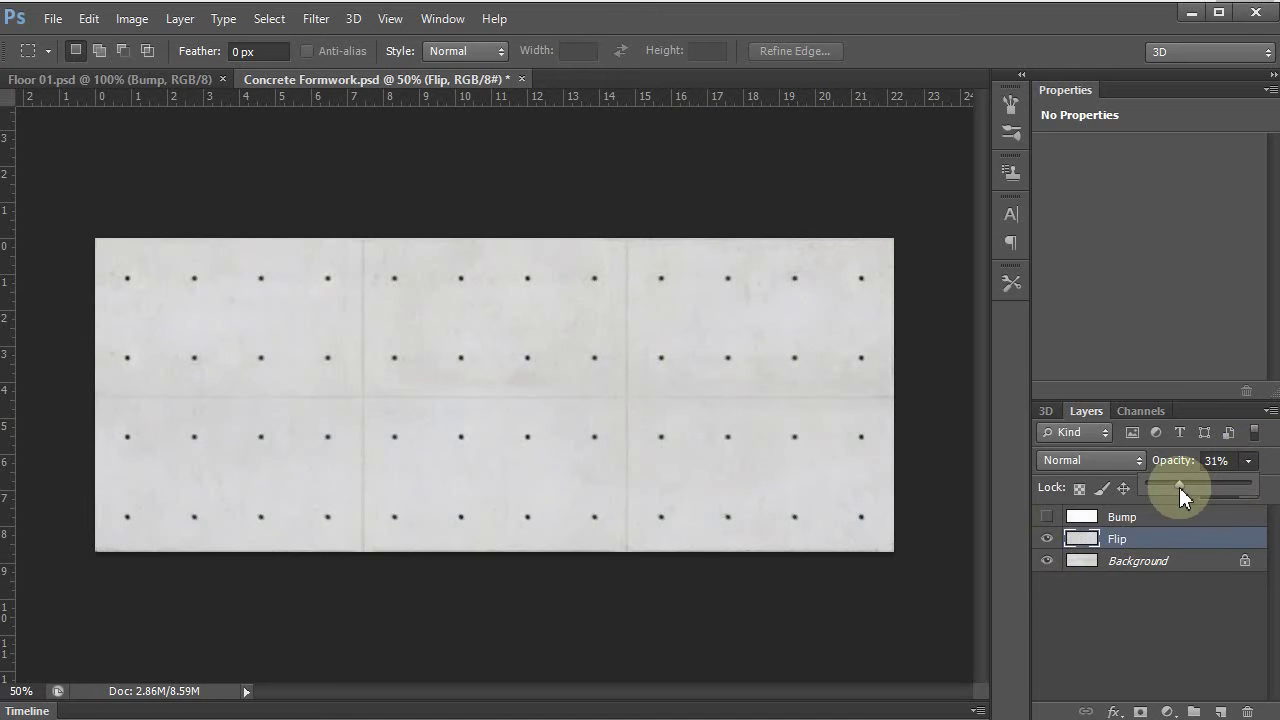
pyautogui.click(1185, 618)
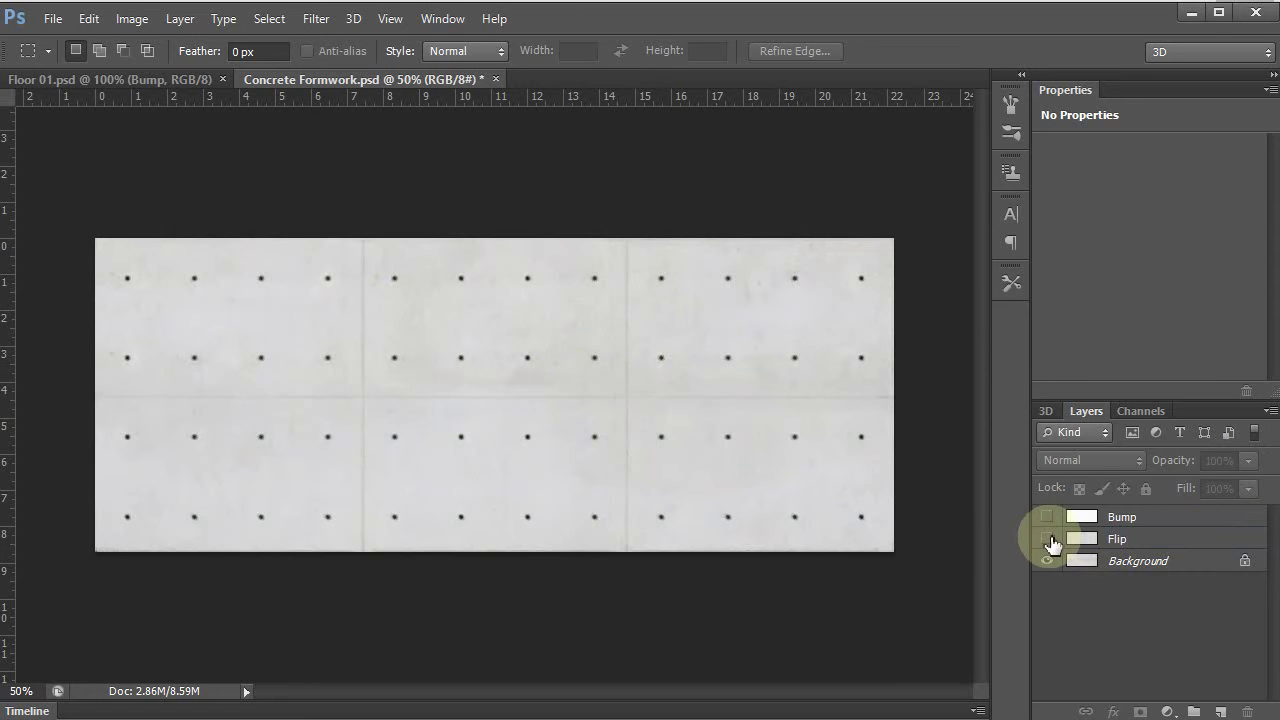
# Compare the blend by toggling Flip and Bump visibility, leaving Flip shown and Bump hidden.
pyautogui.click(1047, 539)
pyautogui.click(1047, 539)
pyautogui.click(1047, 539)
pyautogui.click(1047, 539)
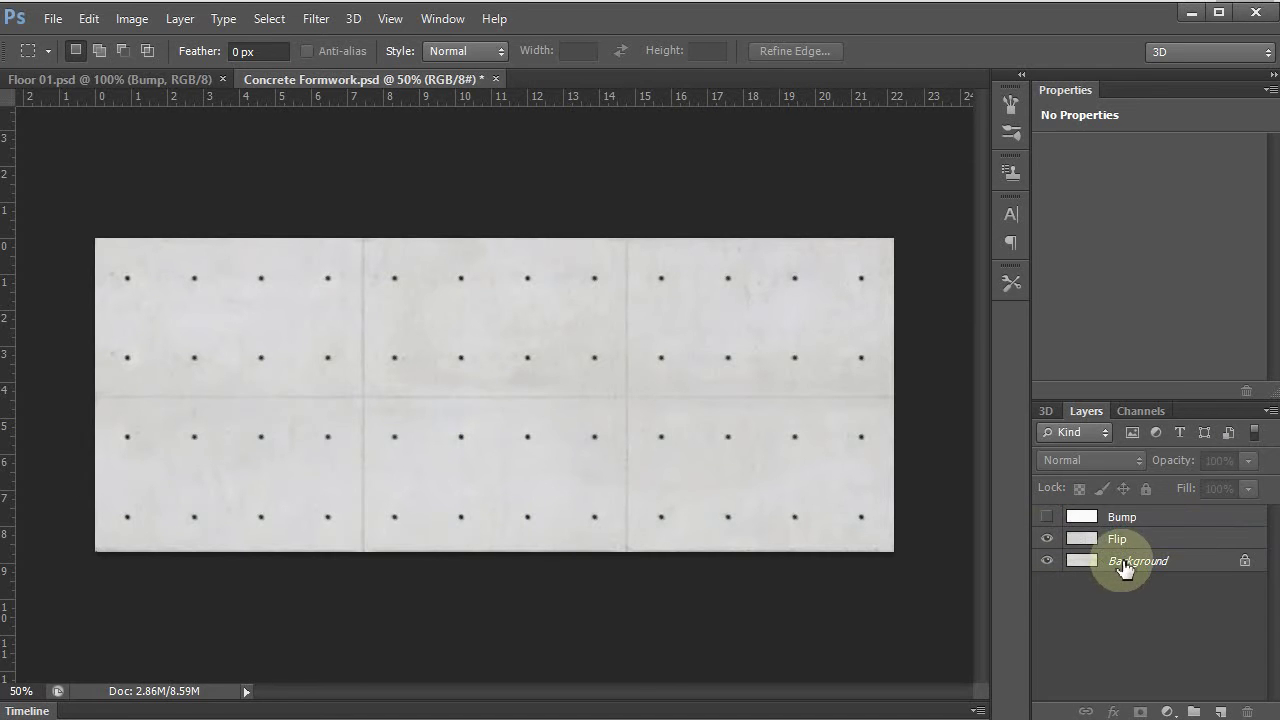
pyautogui.click(1048, 517)
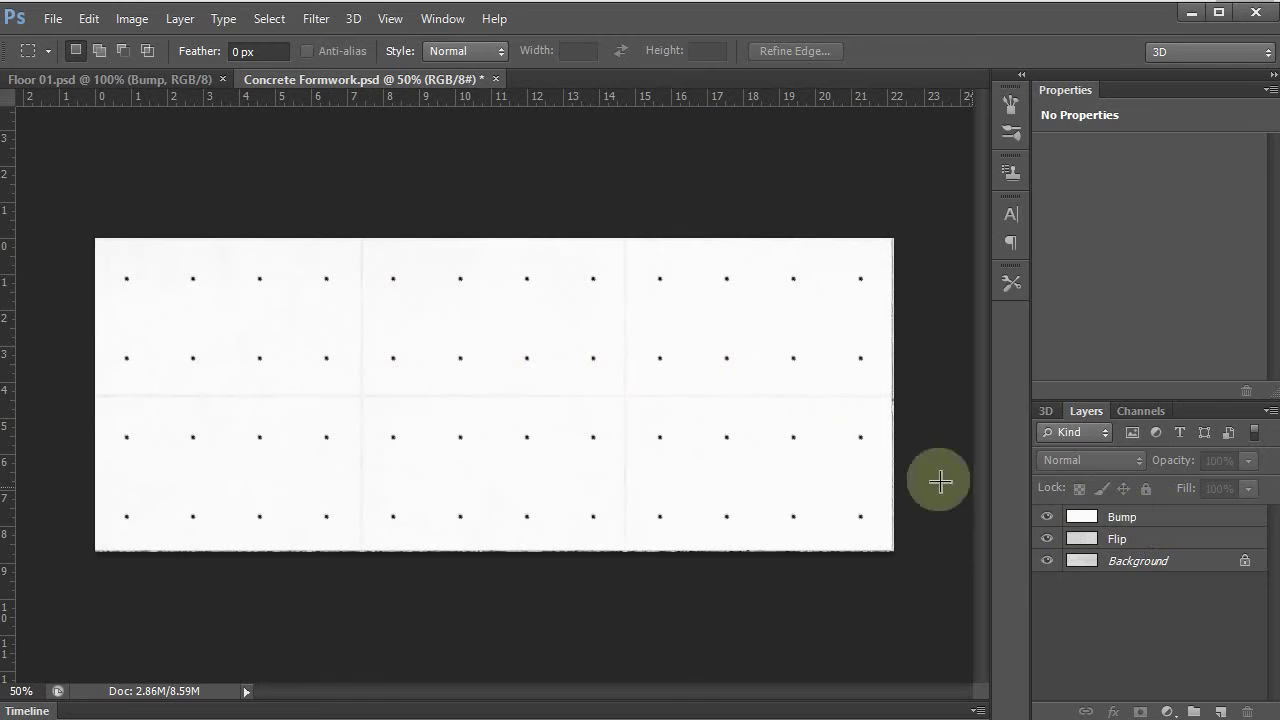
pyautogui.click(1047, 517)
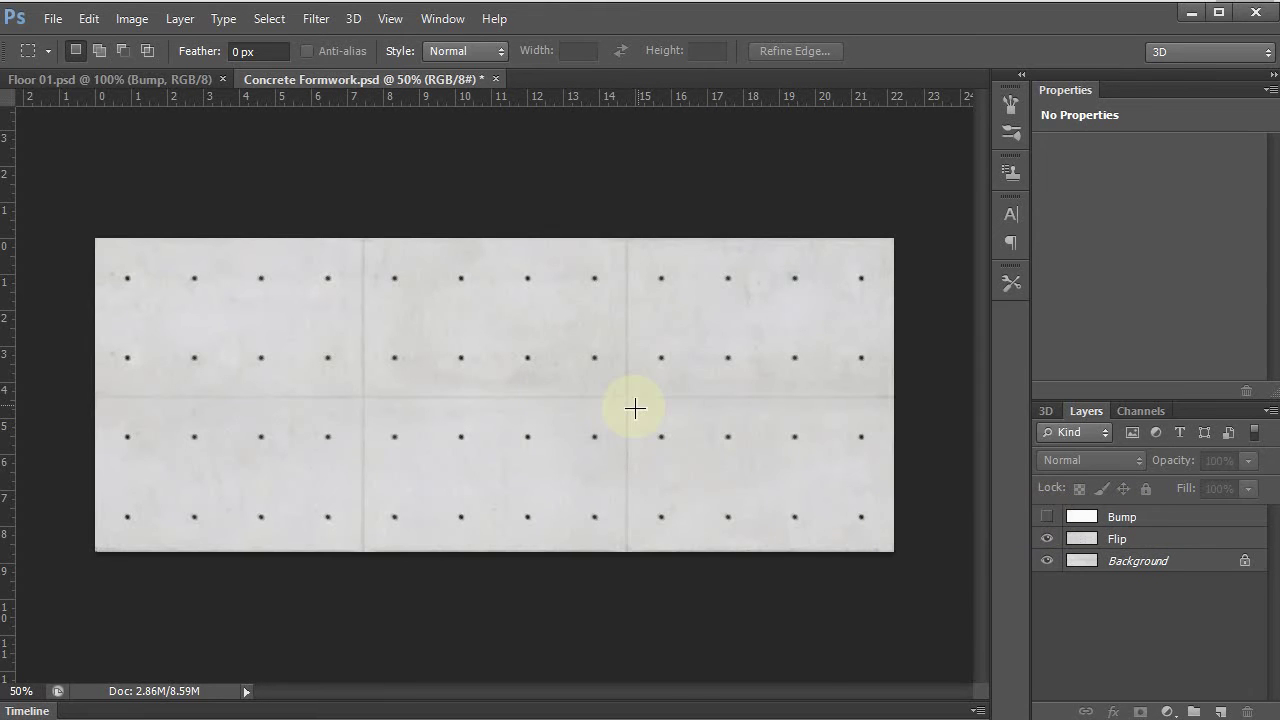
# Back in Revit, open the formwork wall's structure material on the Appearance tab.
pyautogui.click(1193, 13)
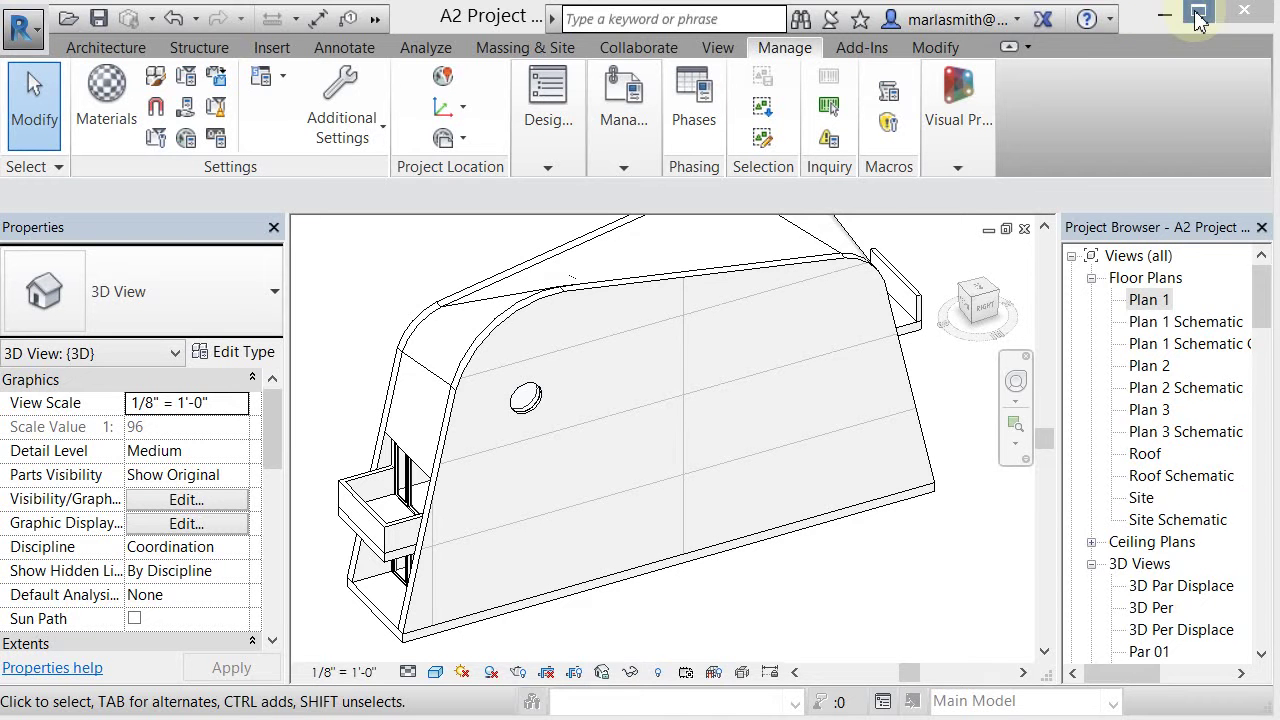
pyautogui.click(676, 289)
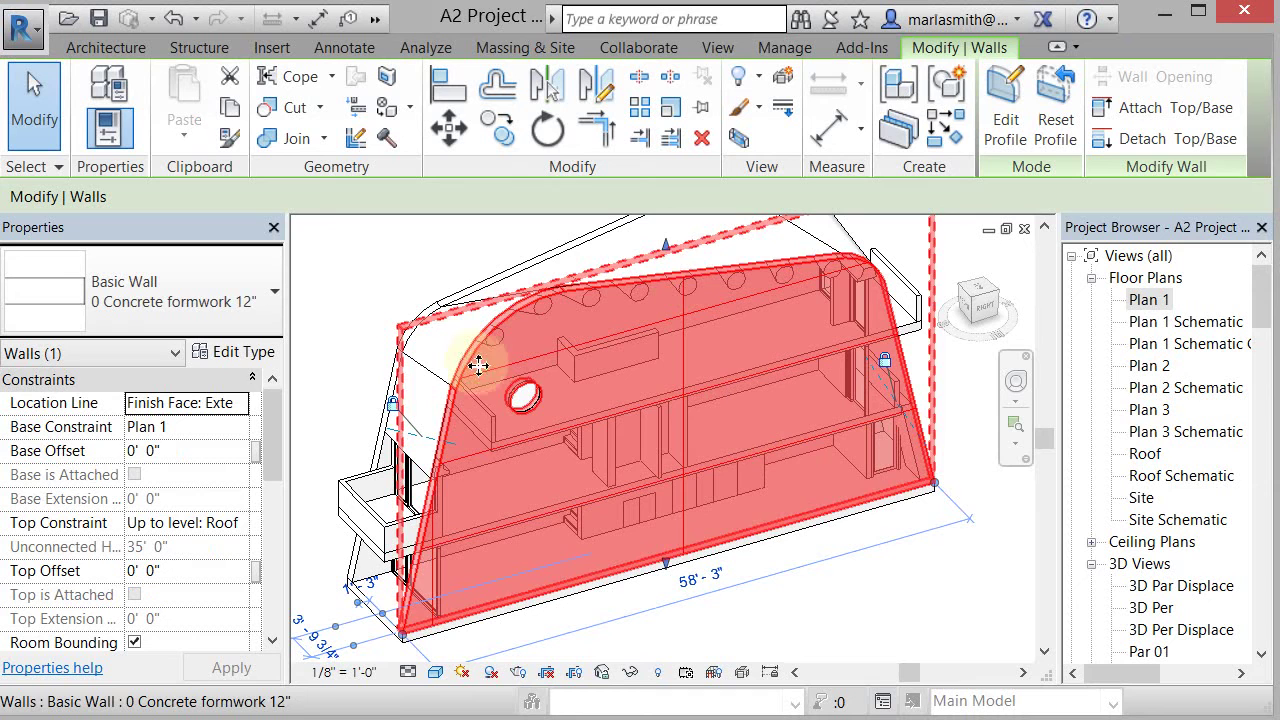
pyautogui.click(230, 356)
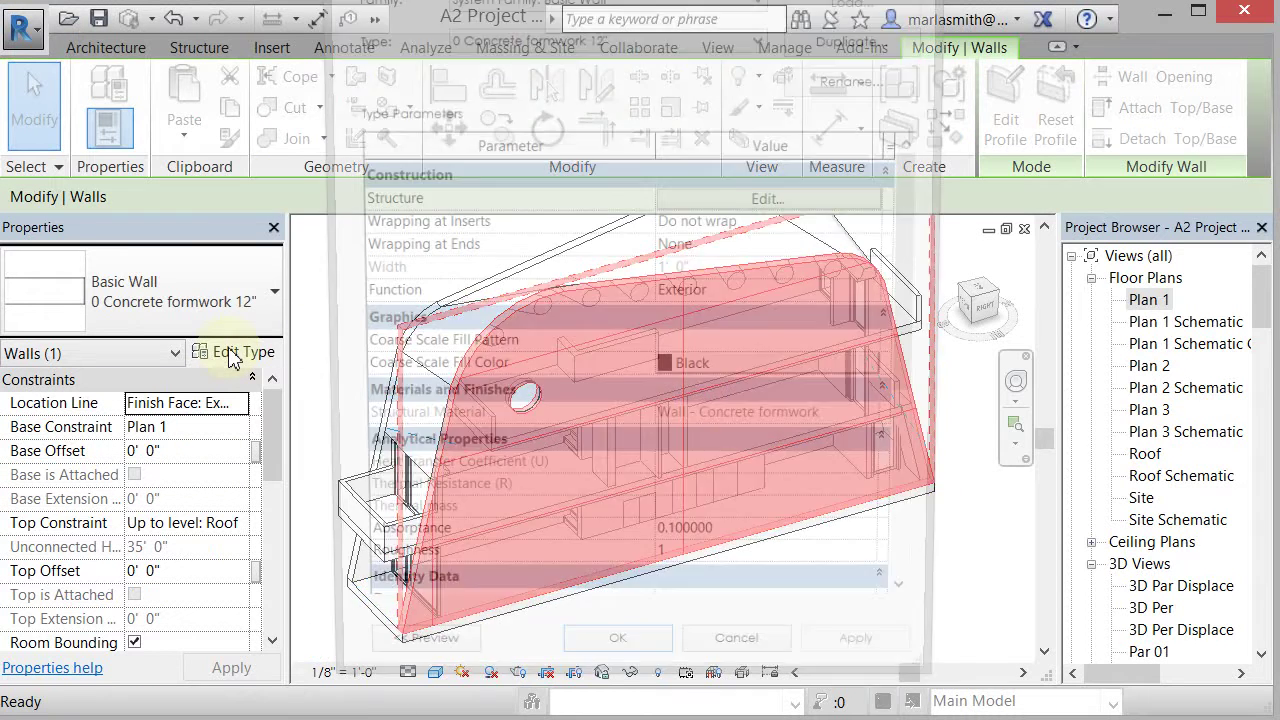
pyautogui.click(752, 205)
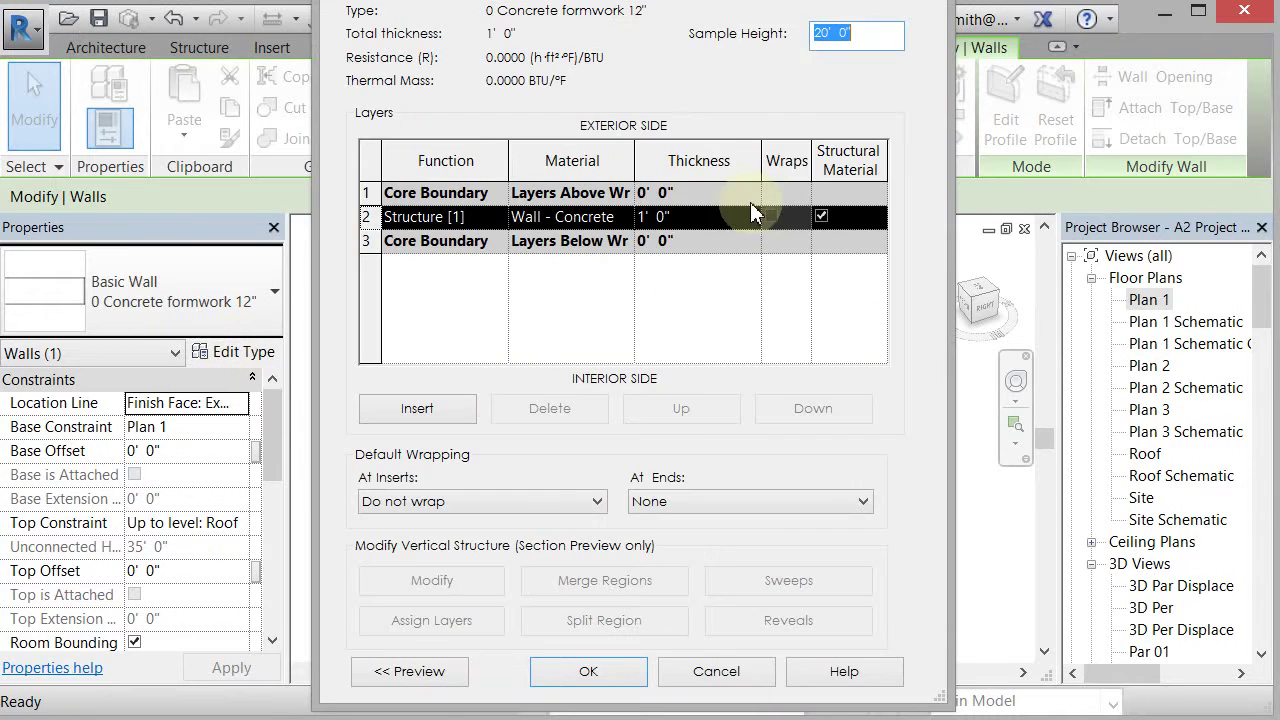
pyautogui.click(624, 222)
pyautogui.click(623, 217)
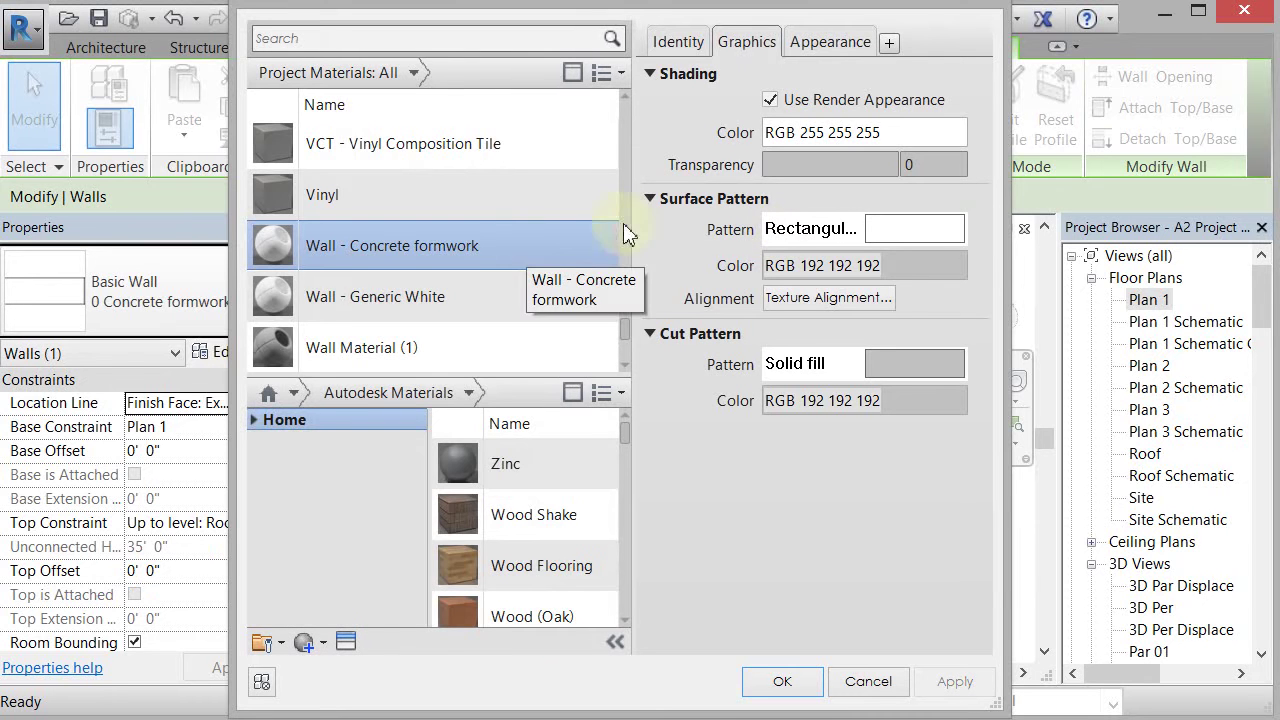
pyautogui.click(848, 42)
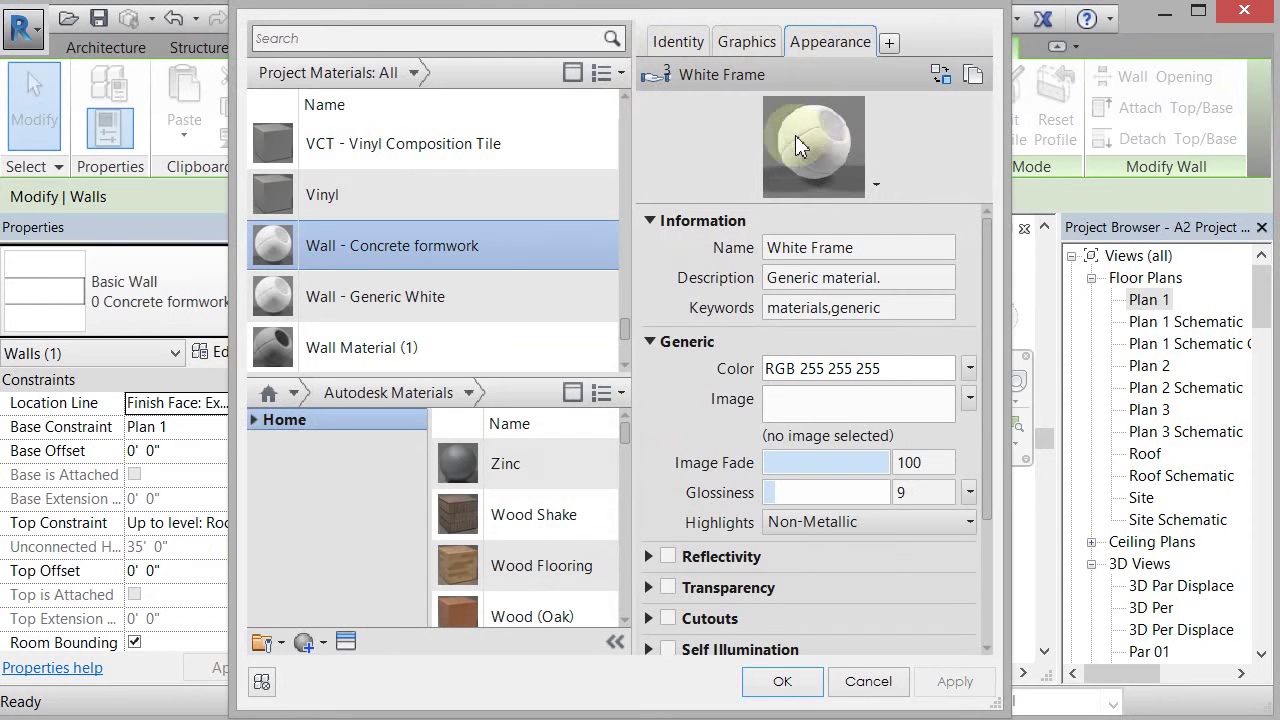
pyautogui.keyDown('ctrl'); pyautogui.click(489, 152); pyautogui.keyUp('ctrl')
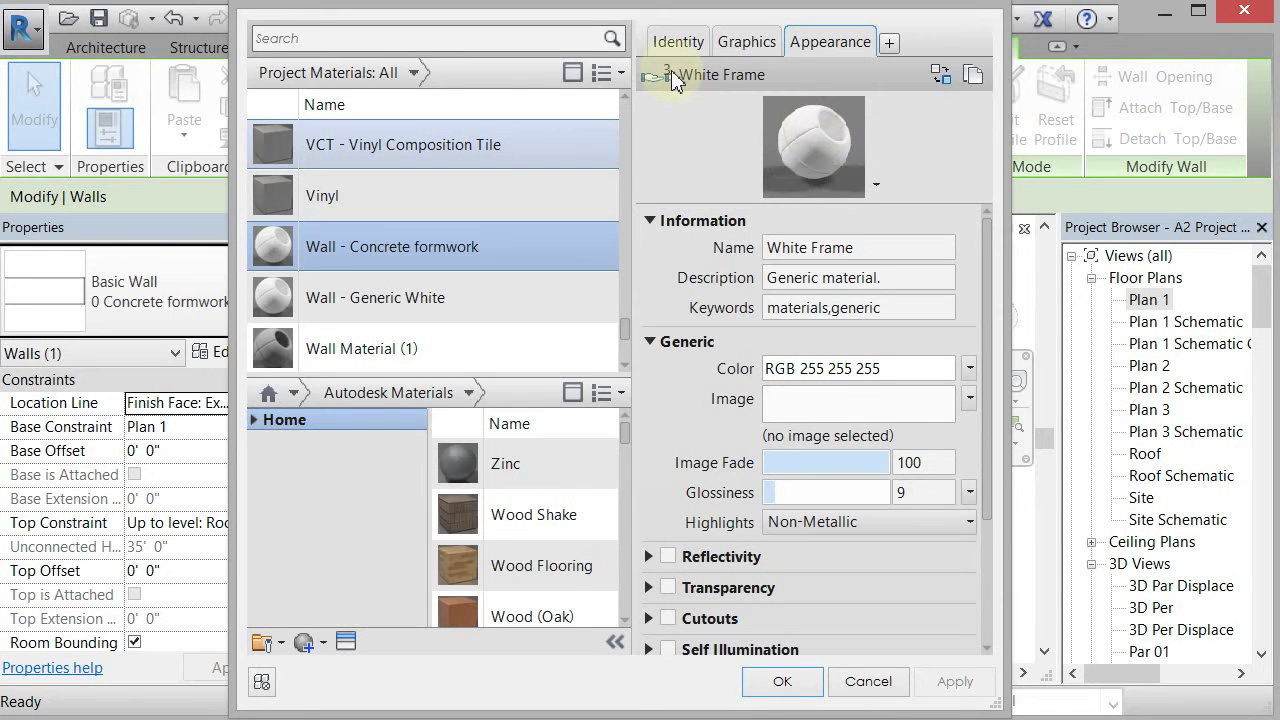
# Duplicate the White Frame asset, rename it Generic Concrete, and collapse its Information section.
pyautogui.click(977, 79)
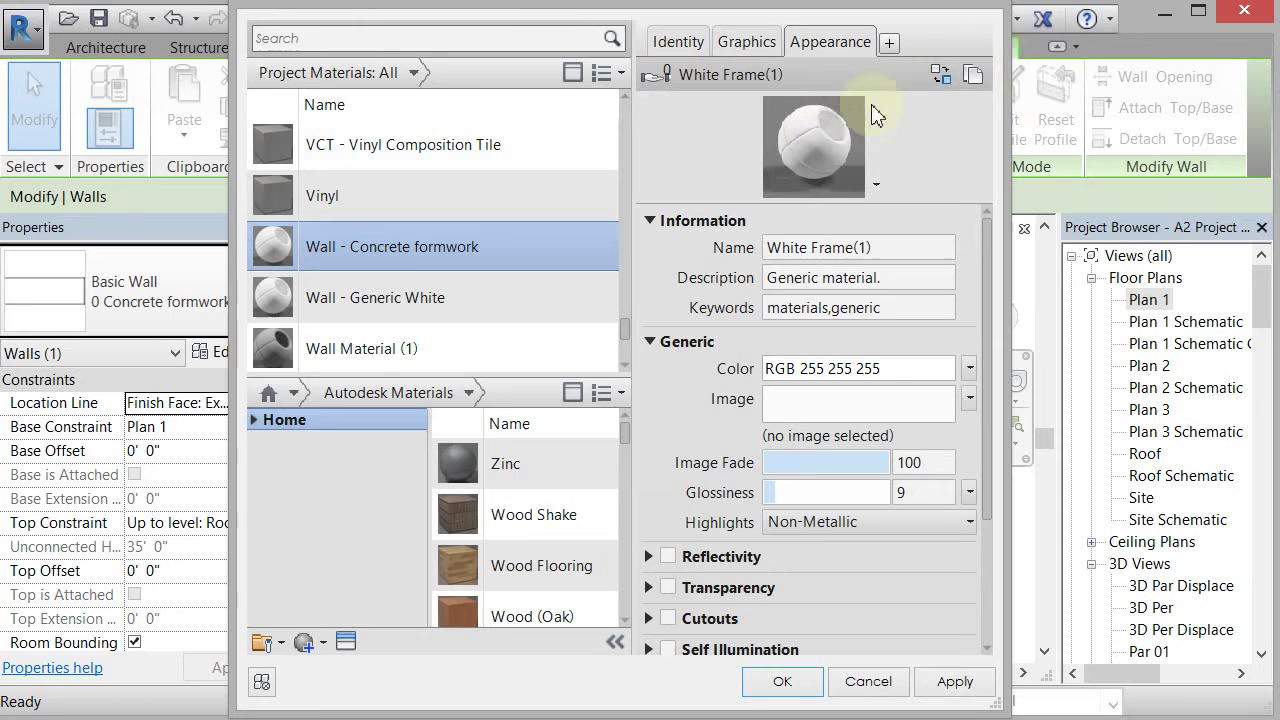
pyautogui.click(895, 250)
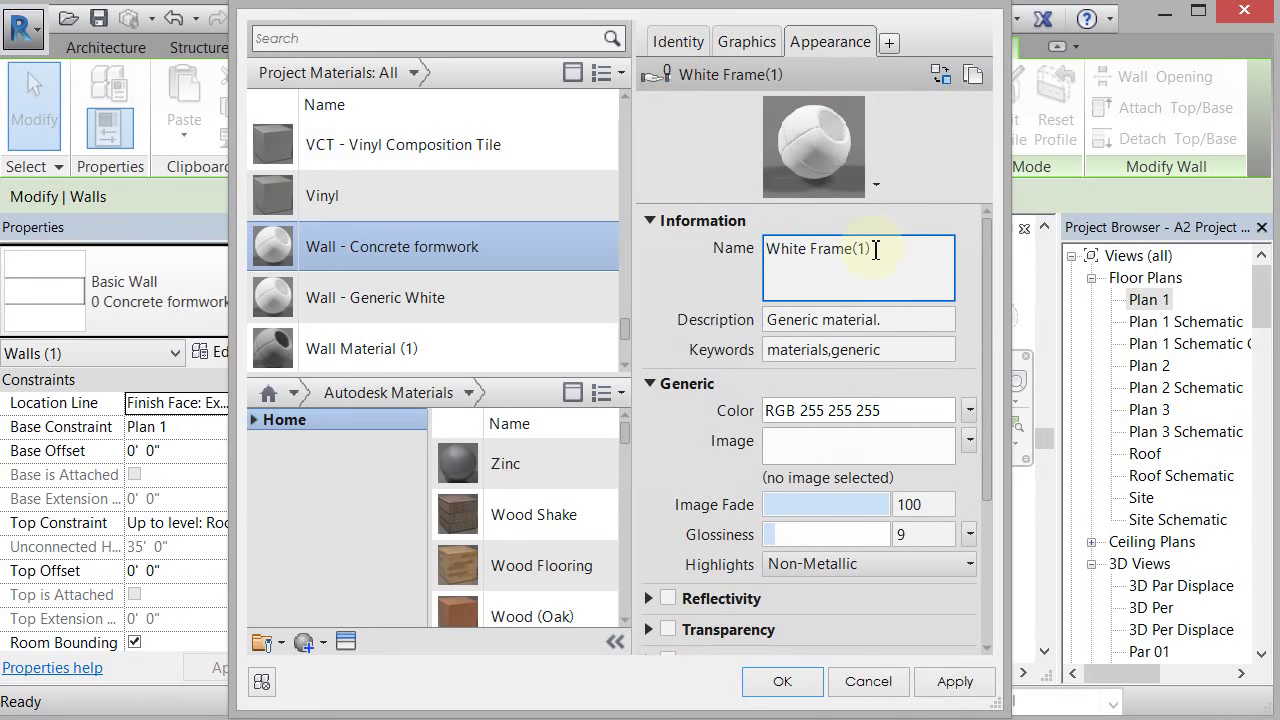
pyautogui.moveTo(875, 249); pyautogui.dragTo(737, 249)
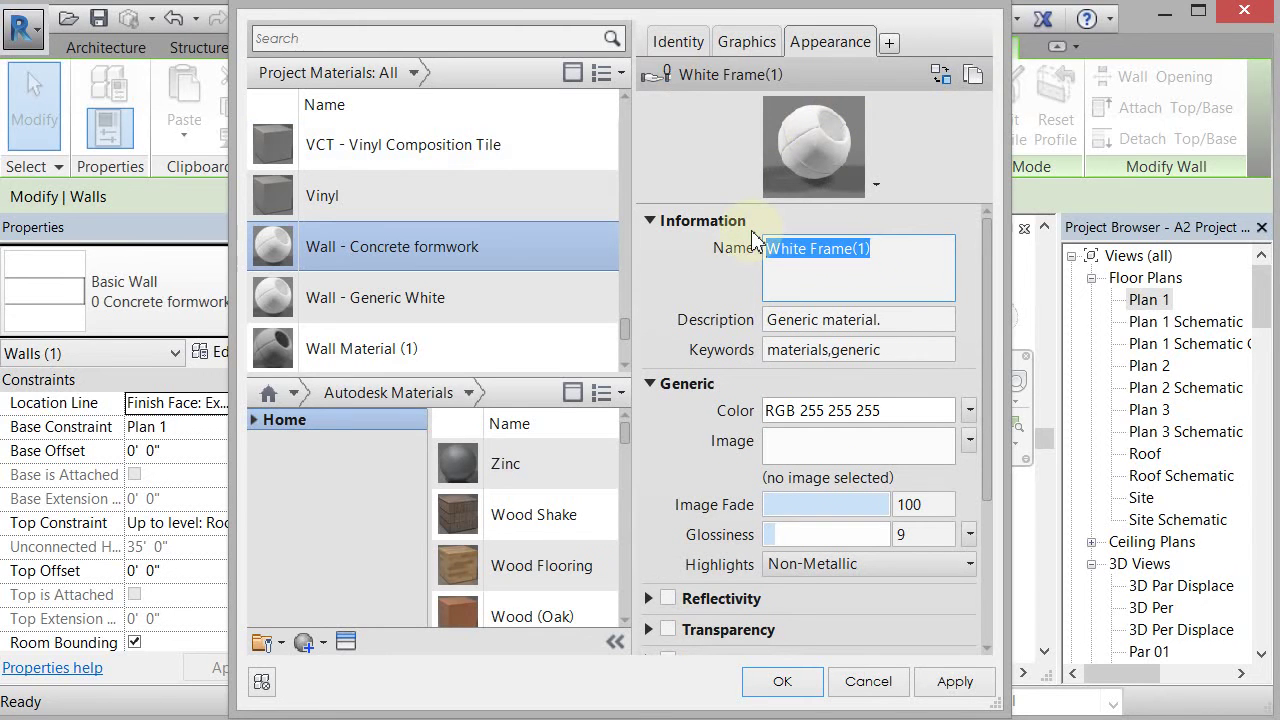
pyautogui.write('Generic Concrete')
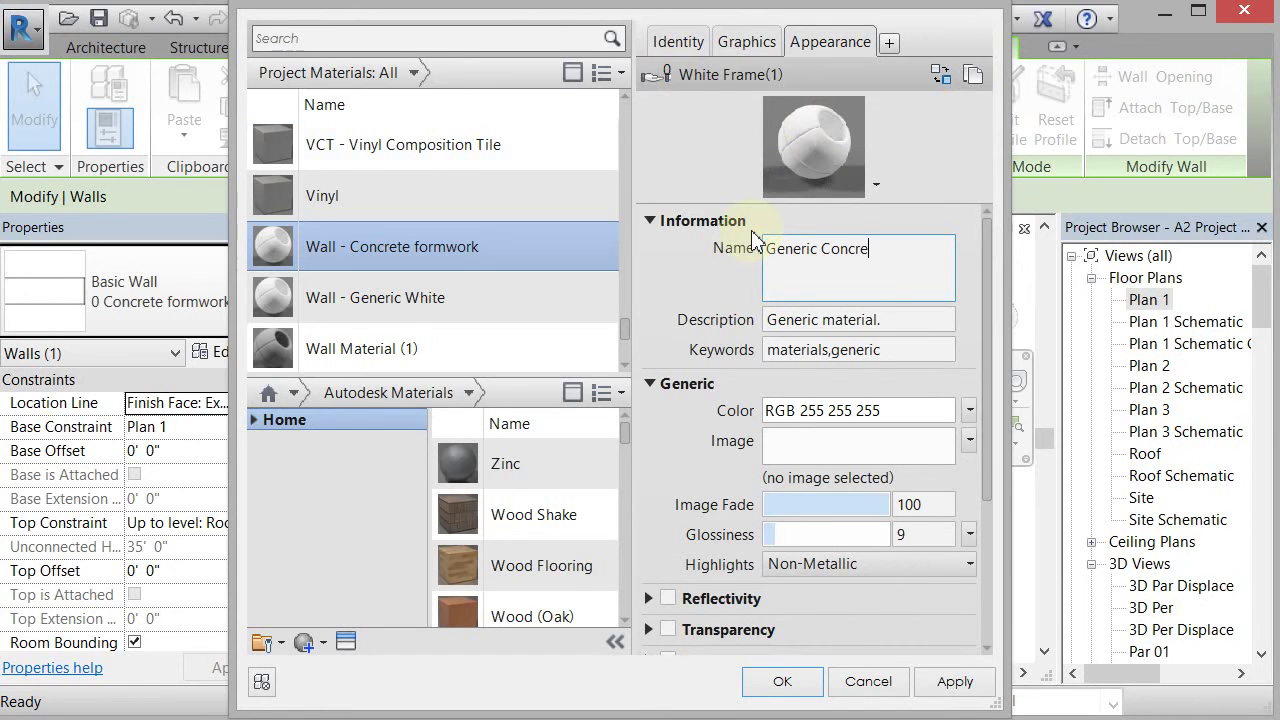
pyautogui.click(897, 320)
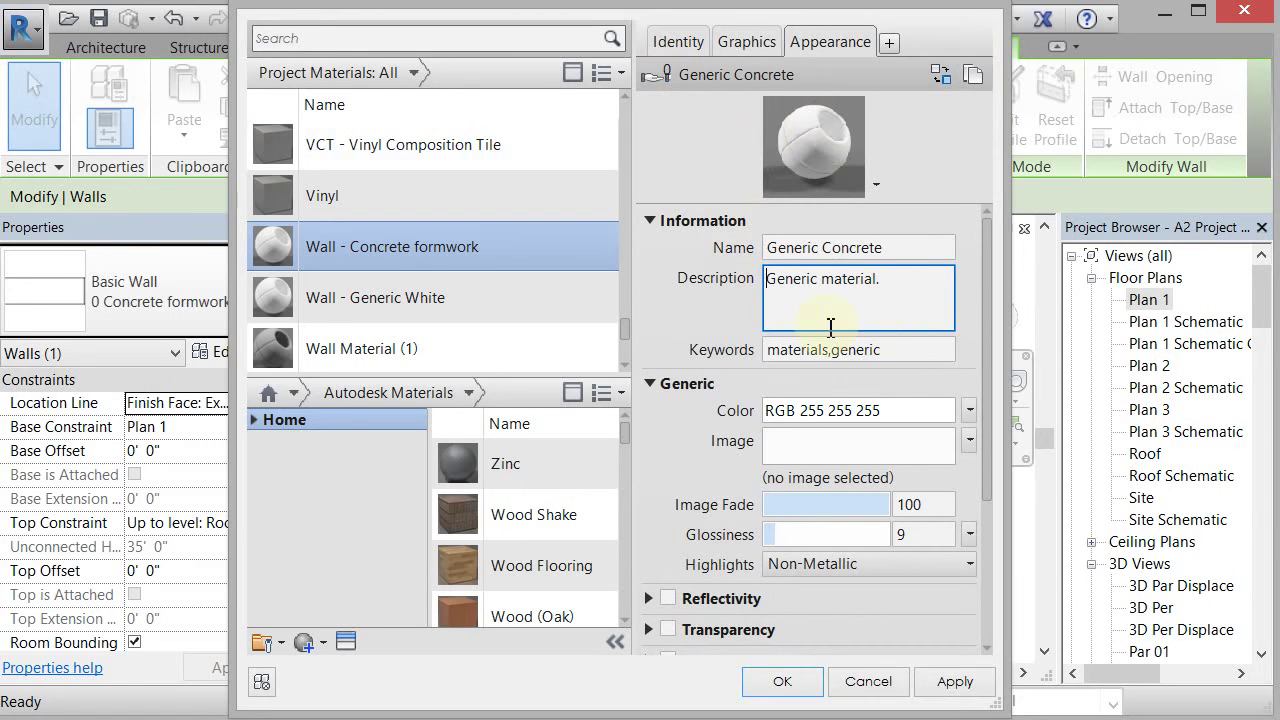
pyautogui.click(866, 349)
pyautogui.click(857, 280)
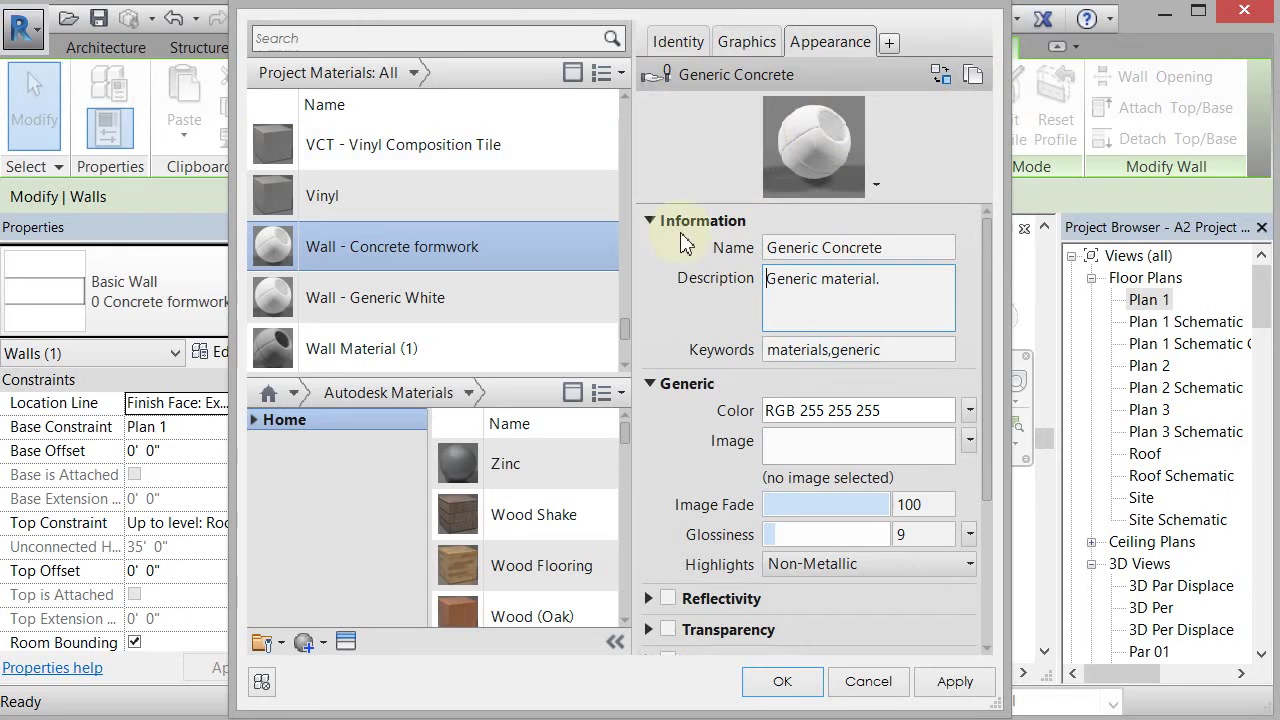
pyautogui.click(653, 221)
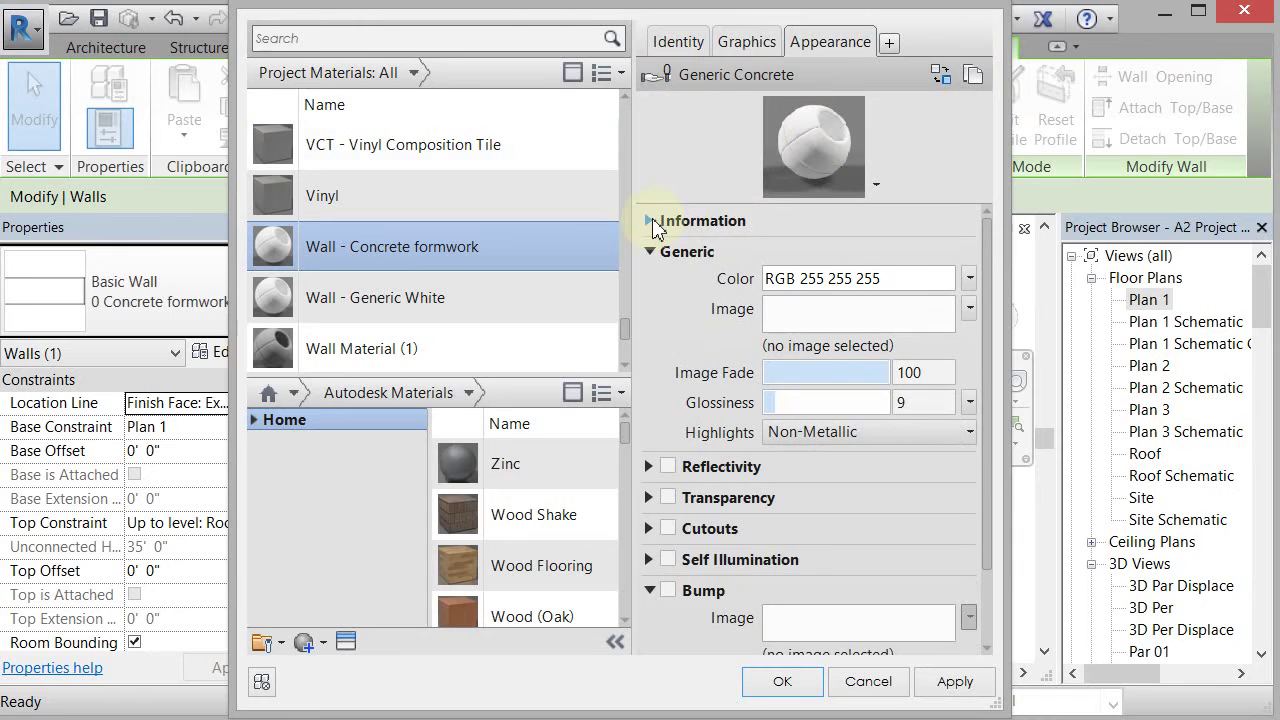
# Enable Bump using Concrete Formwork bump.jpg from the MATERIALS\CONCRETE folder.
pyautogui.click(670, 591)
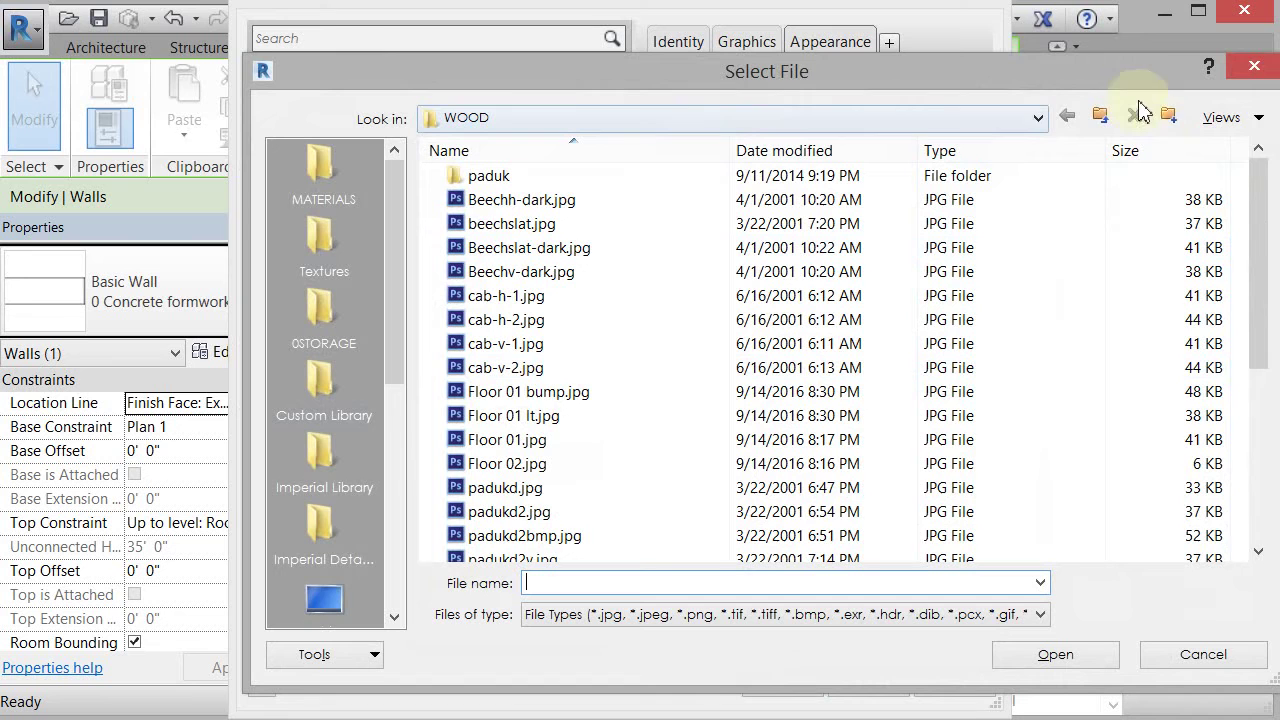
pyautogui.click(1100, 116)
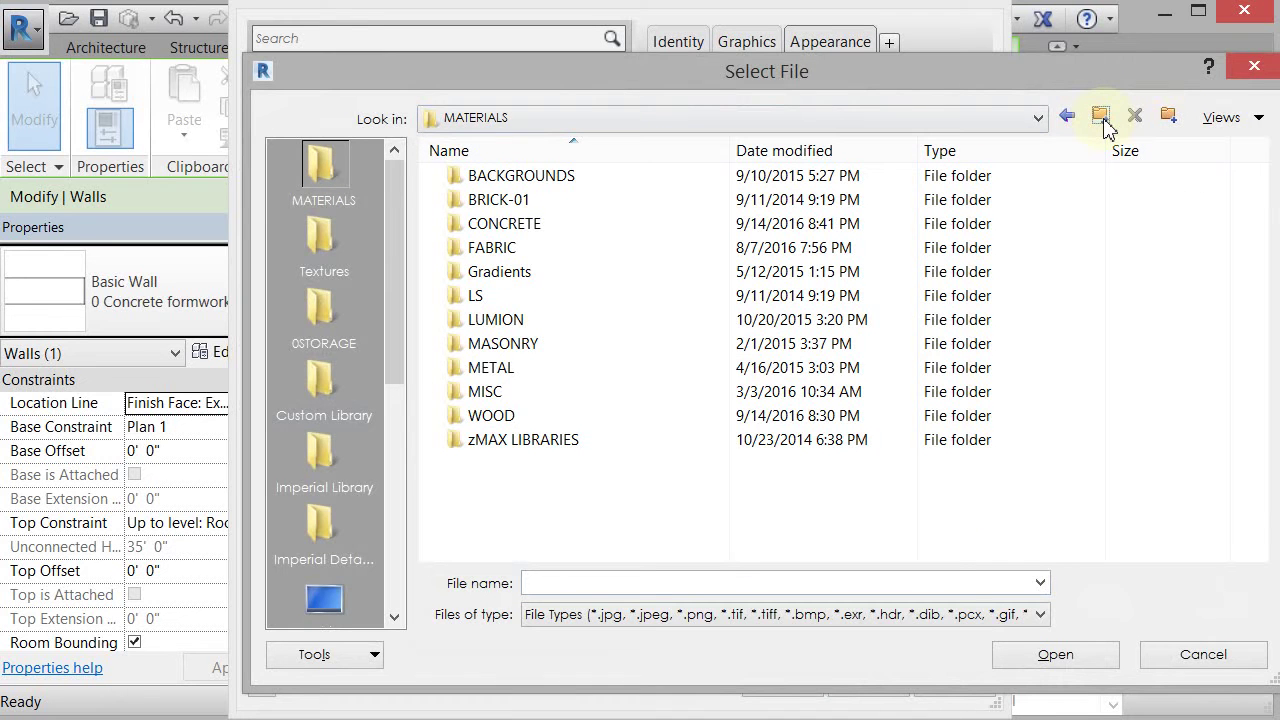
pyautogui.doubleClick(534, 224)
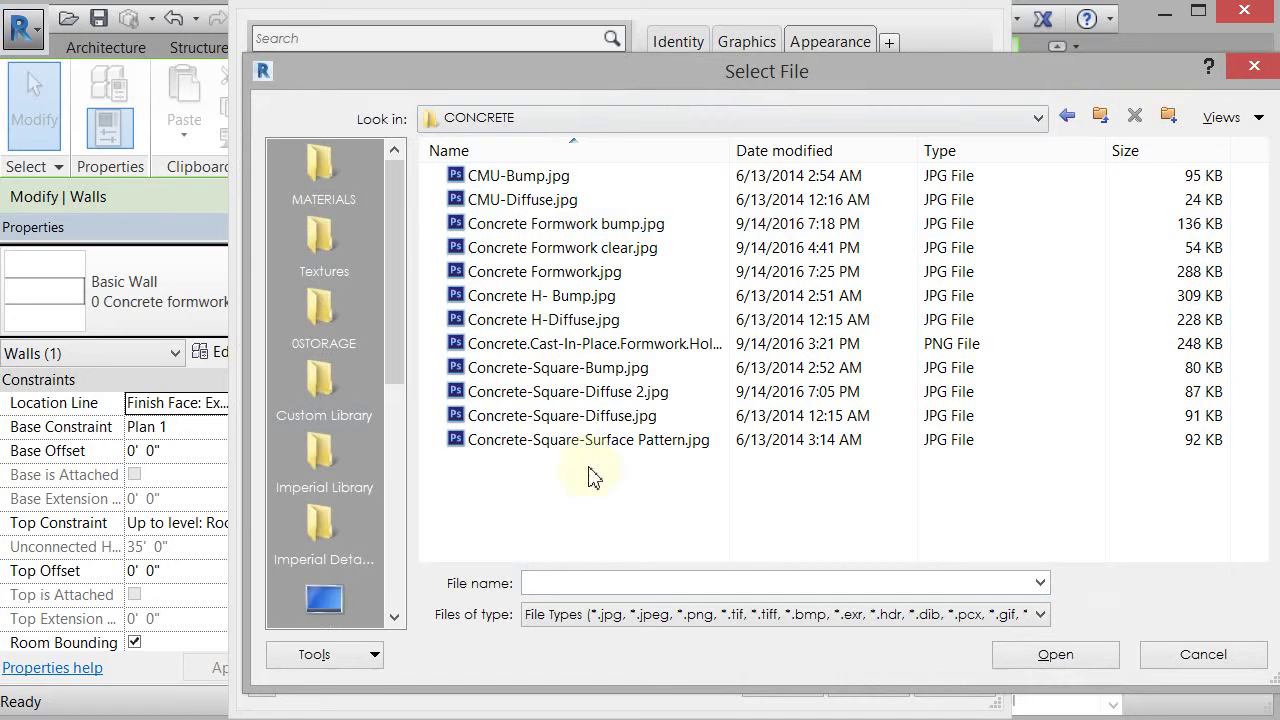
pyautogui.click(556, 225)
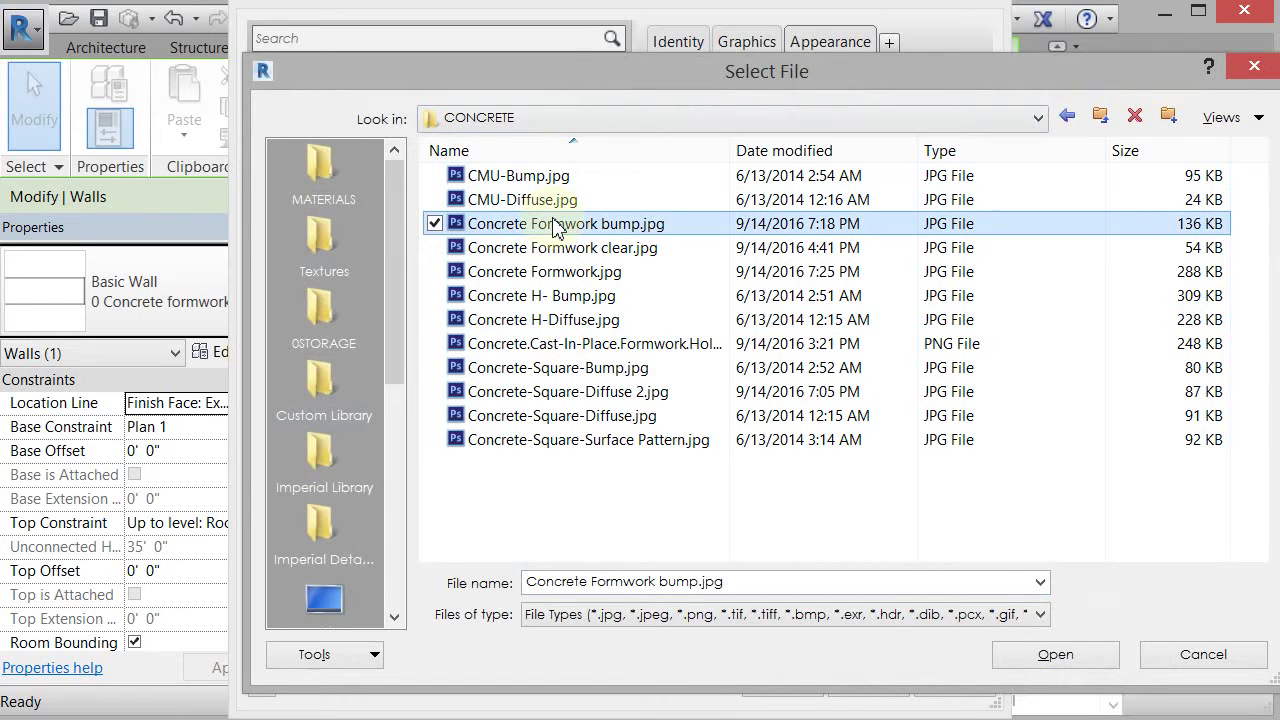
pyautogui.click(1062, 665)
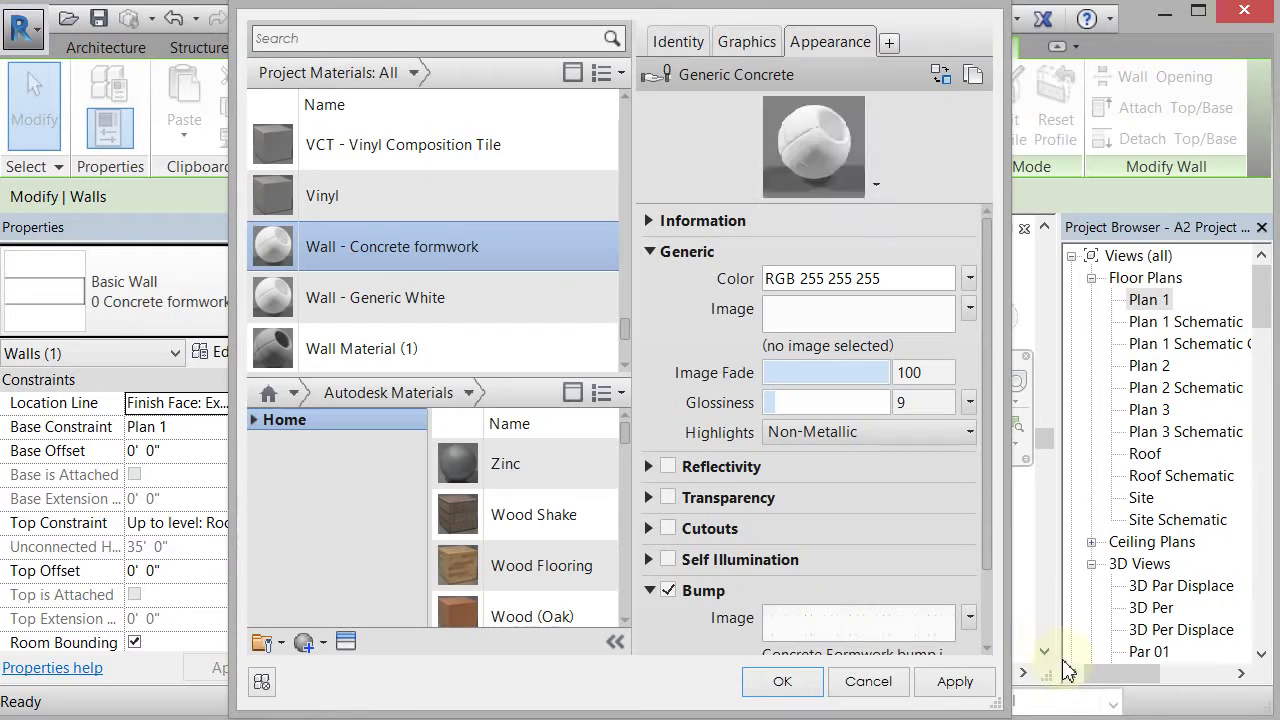
# Set Concrete Formwork.jpg from the CONCRETE folder as the Generic Concrete asset's image.
pyautogui.click(806, 346)
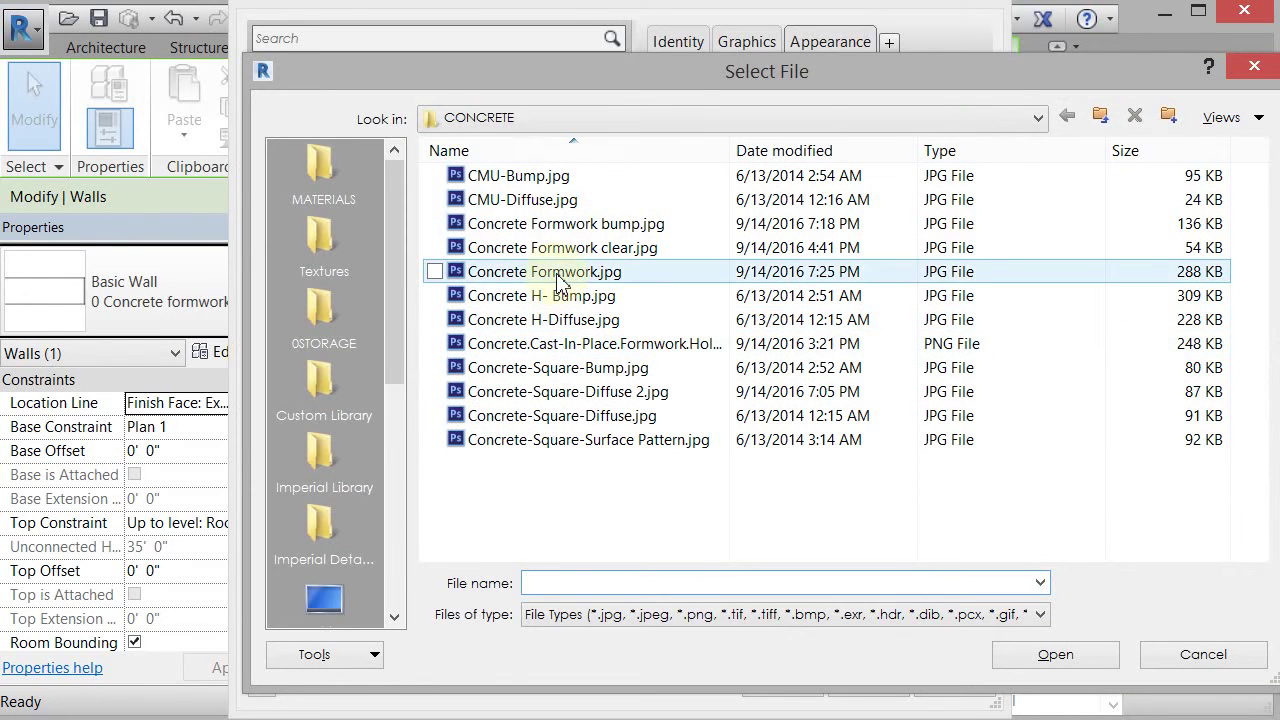
pyautogui.click(556, 276)
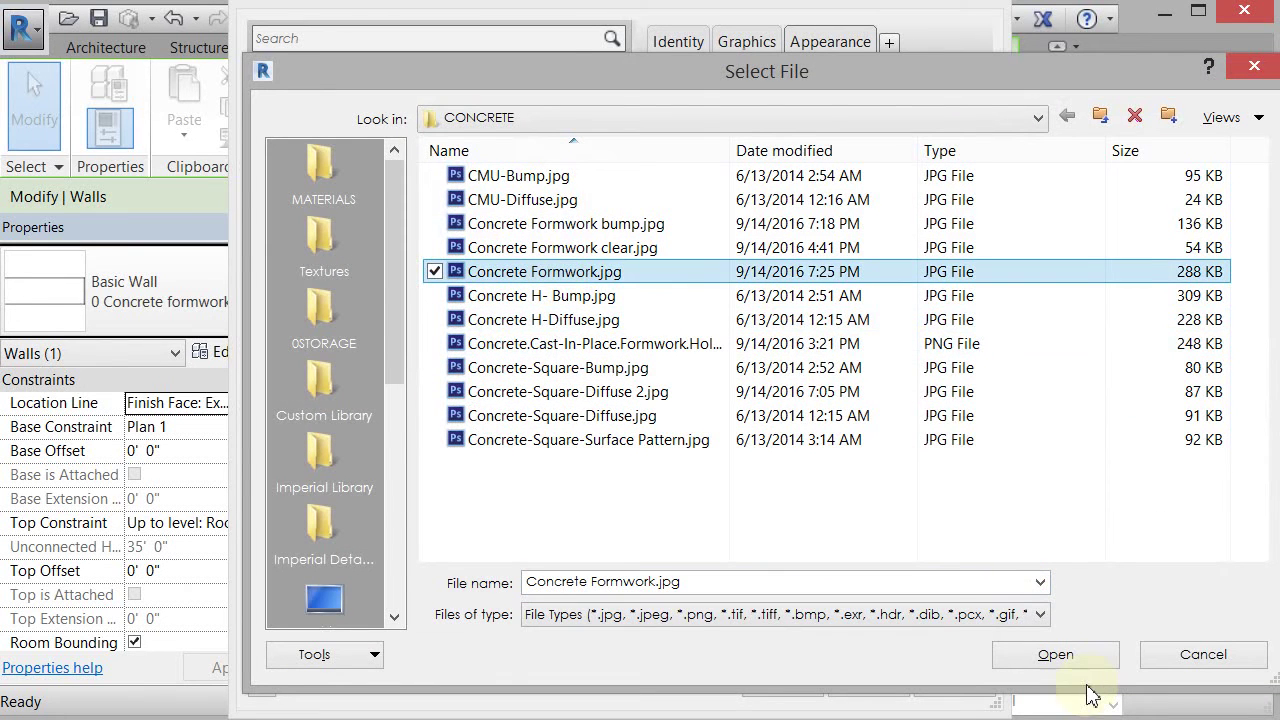
pyautogui.click(1056, 655)
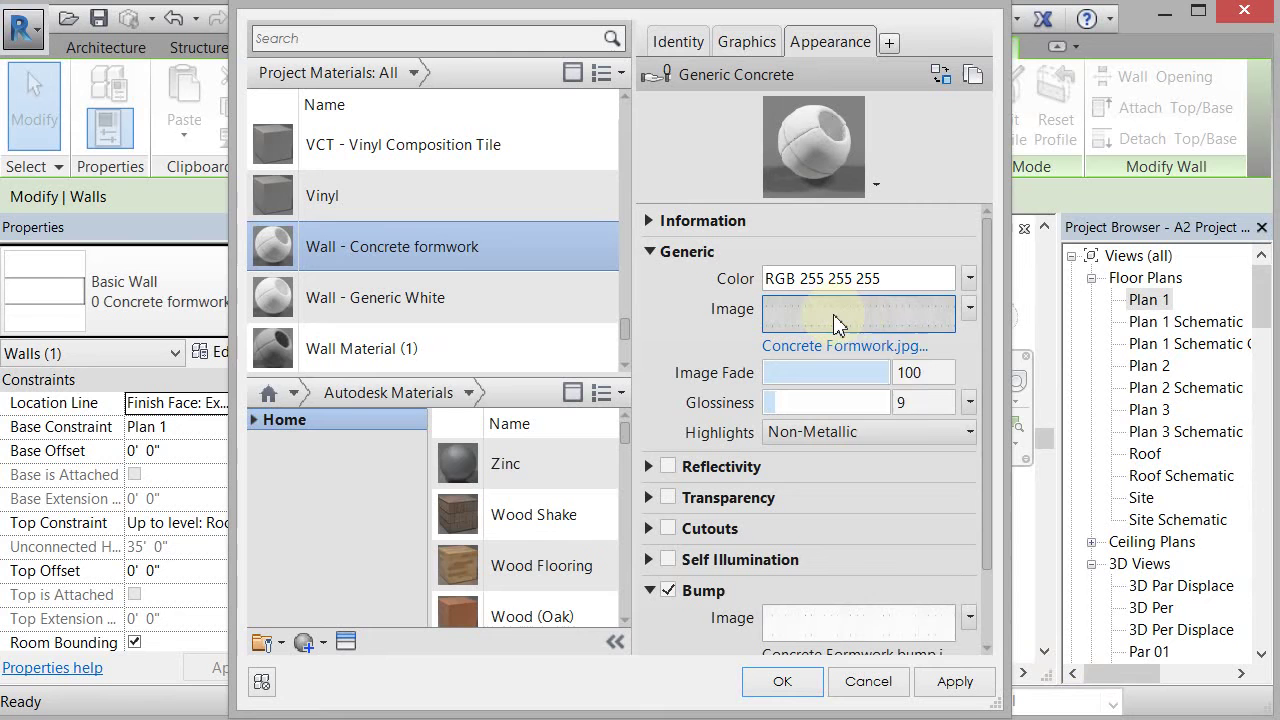
pyautogui.moveTo(833, 314)
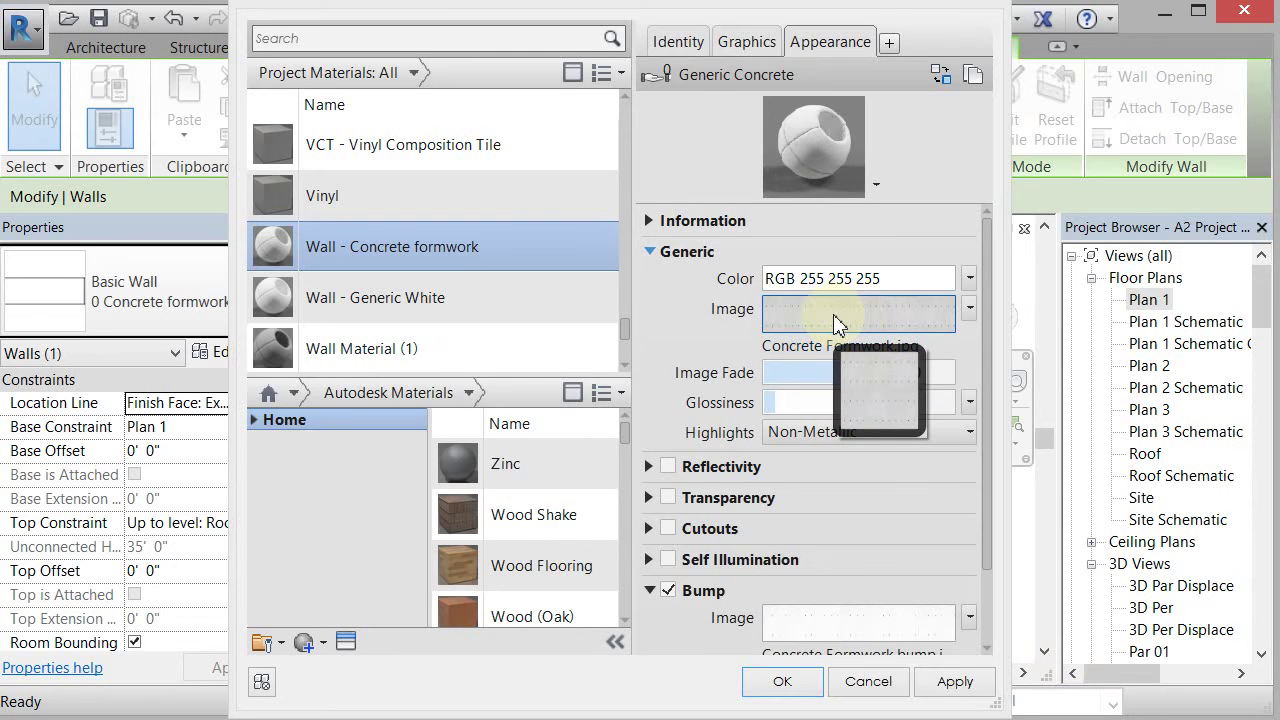
# Unlock the aspect ratio and size the Concrete Formwork.jpg texture 27'-6" wide by 9'-2" high.
pyautogui.click(834, 314)
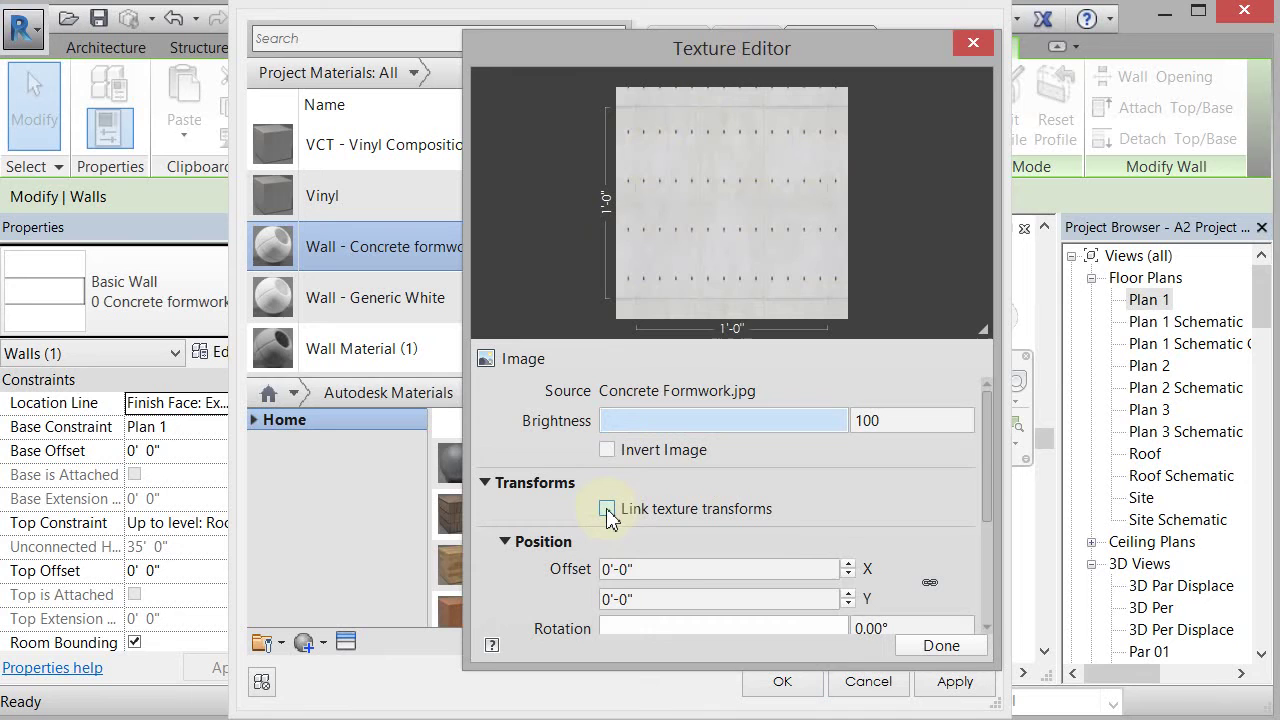
pyautogui.moveTo(609, 518)
pyautogui.moveTo(989, 466); pyautogui.dragTo(965, 551)
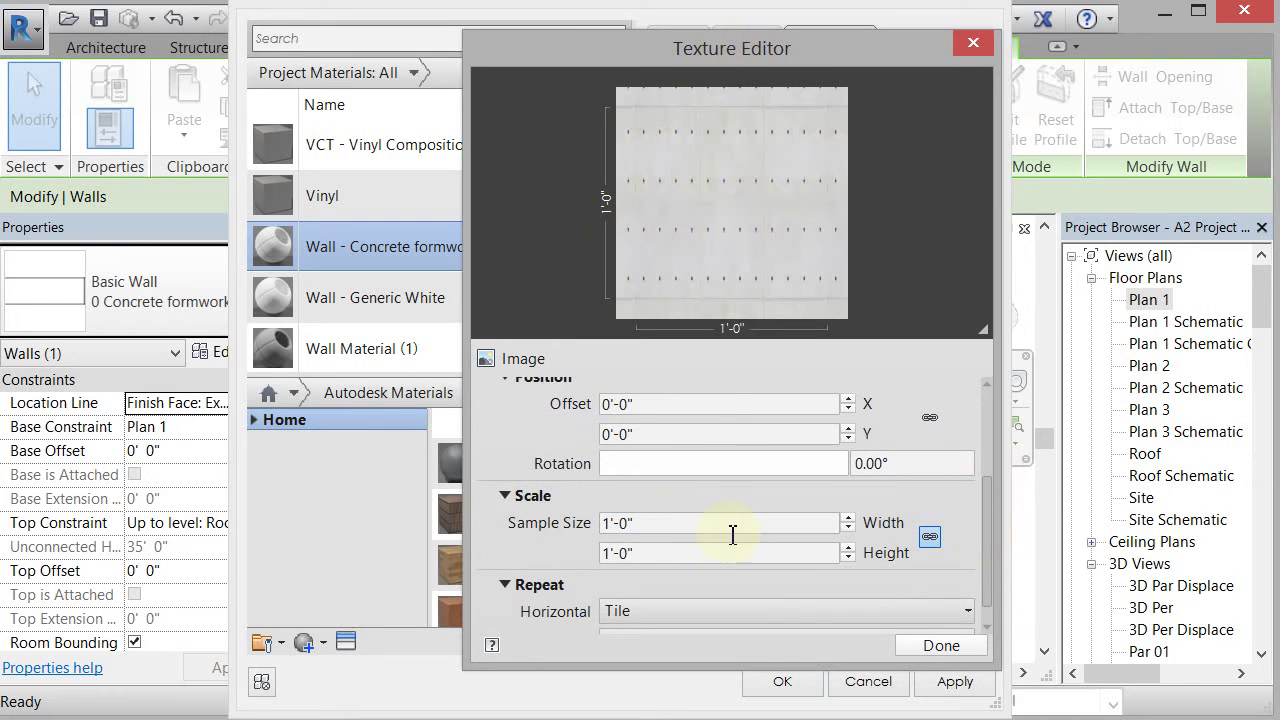
pyautogui.click(930, 540)
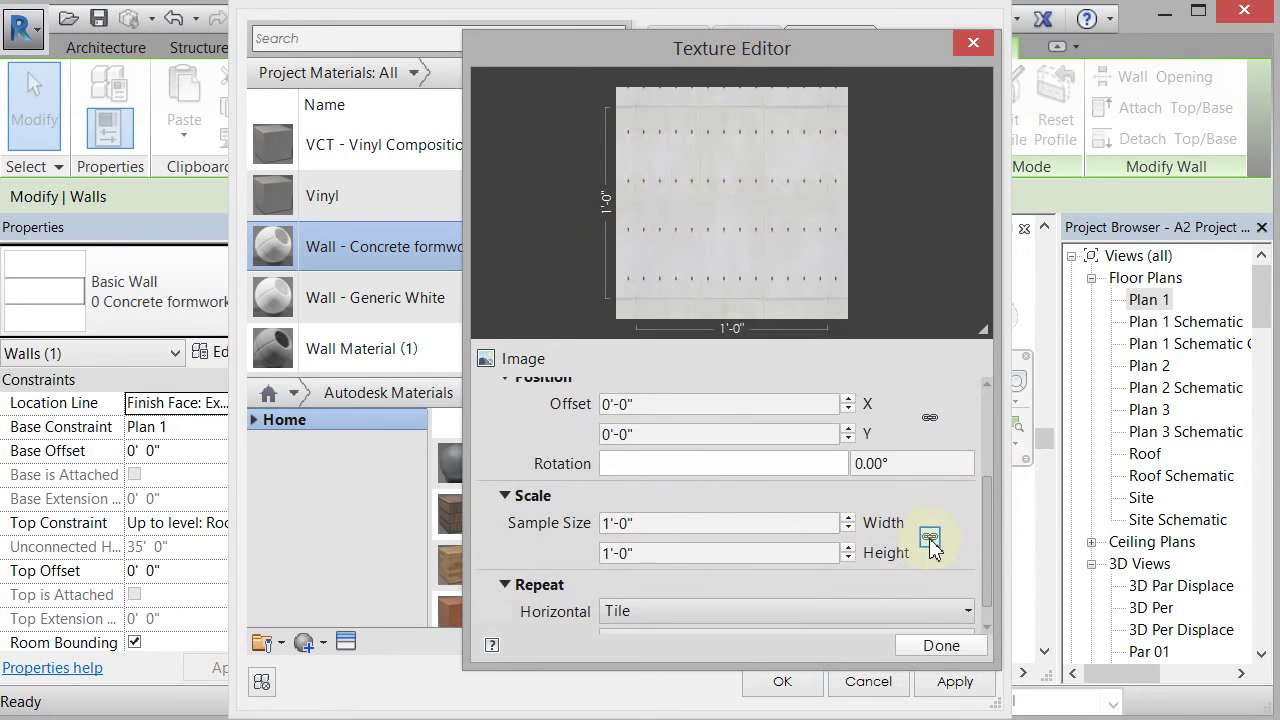
pyautogui.click(661, 523)
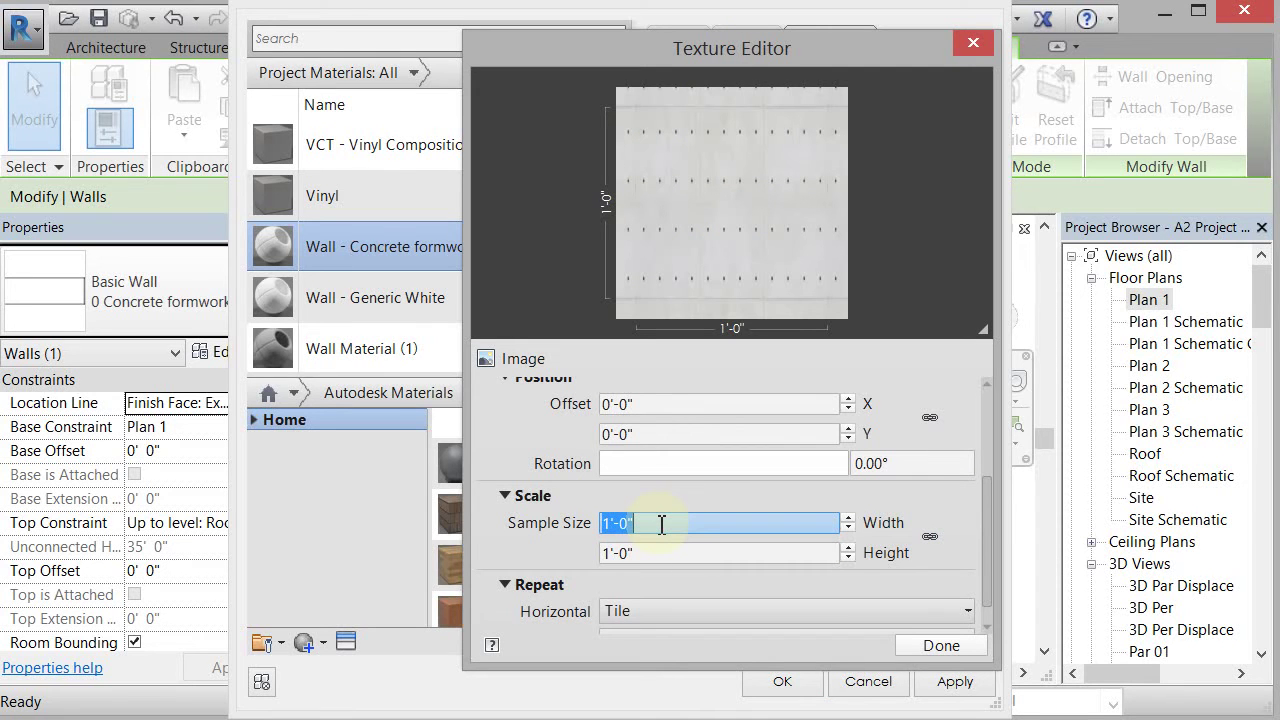
pyautogui.write('27')
pyautogui.click(654, 550)
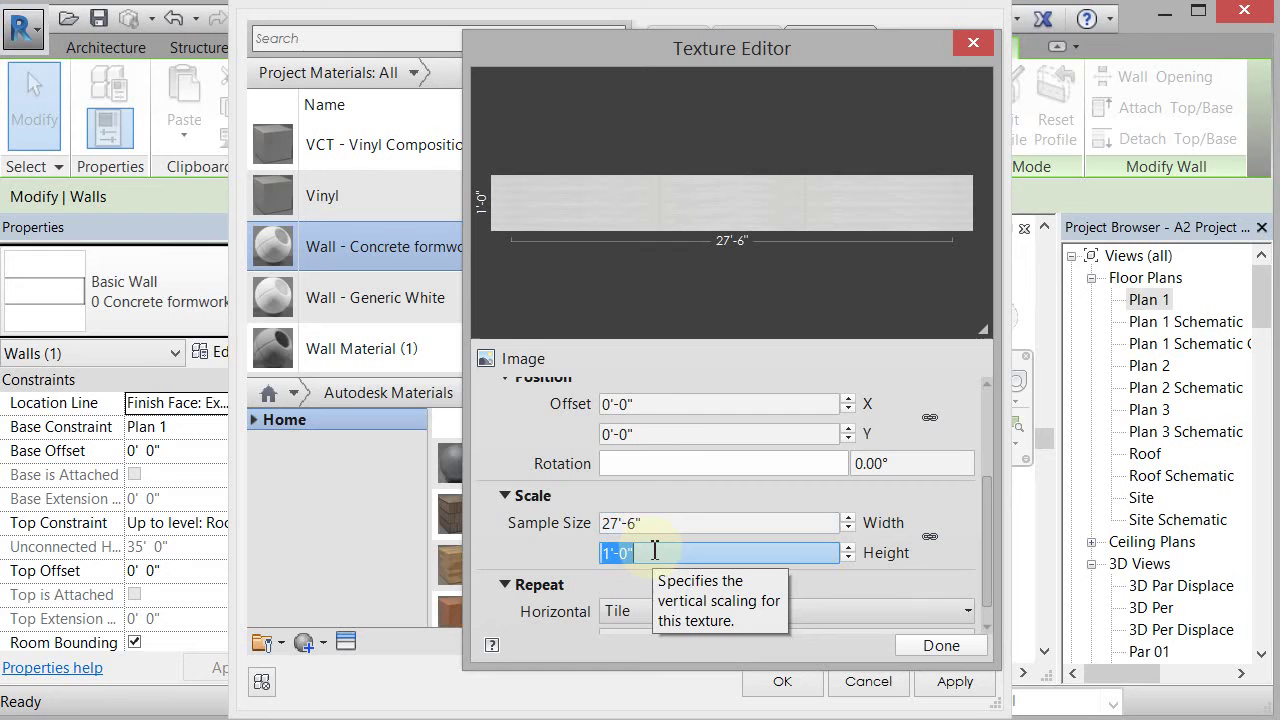
pyautogui.write('9')
pyautogui.write('\'-2"')
pyautogui.click(663, 524)
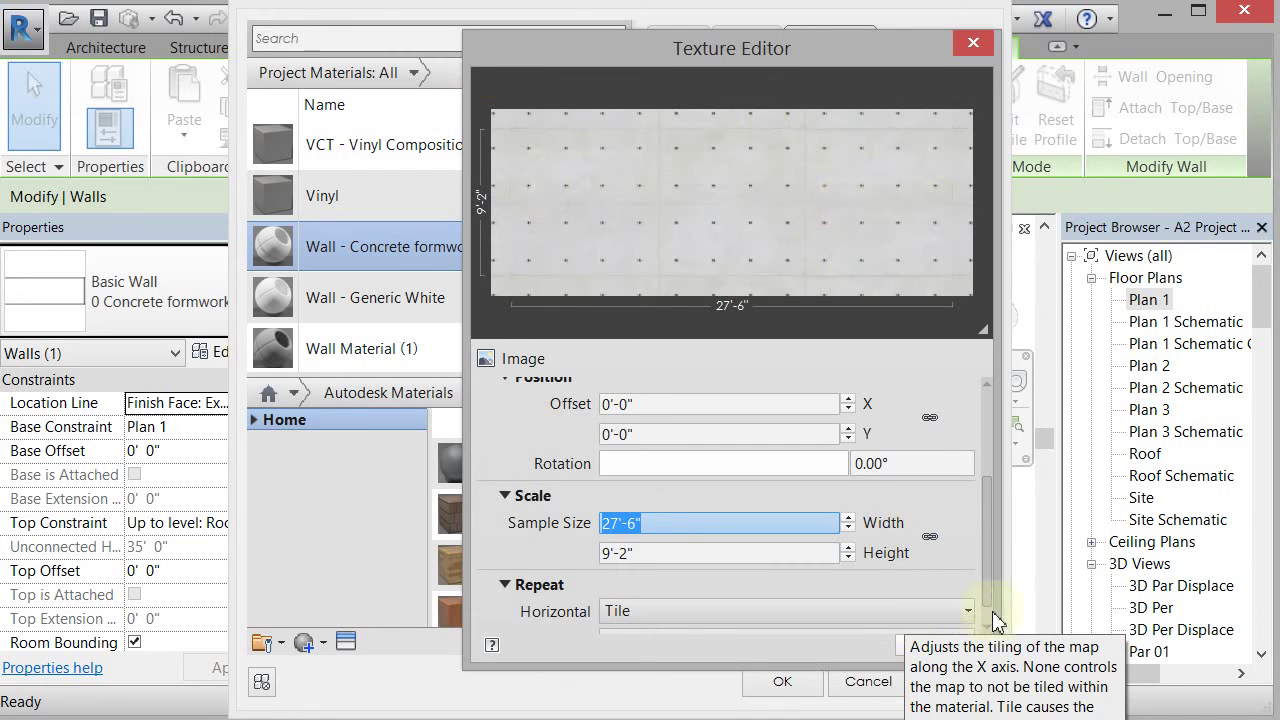
pyautogui.click(938, 645)
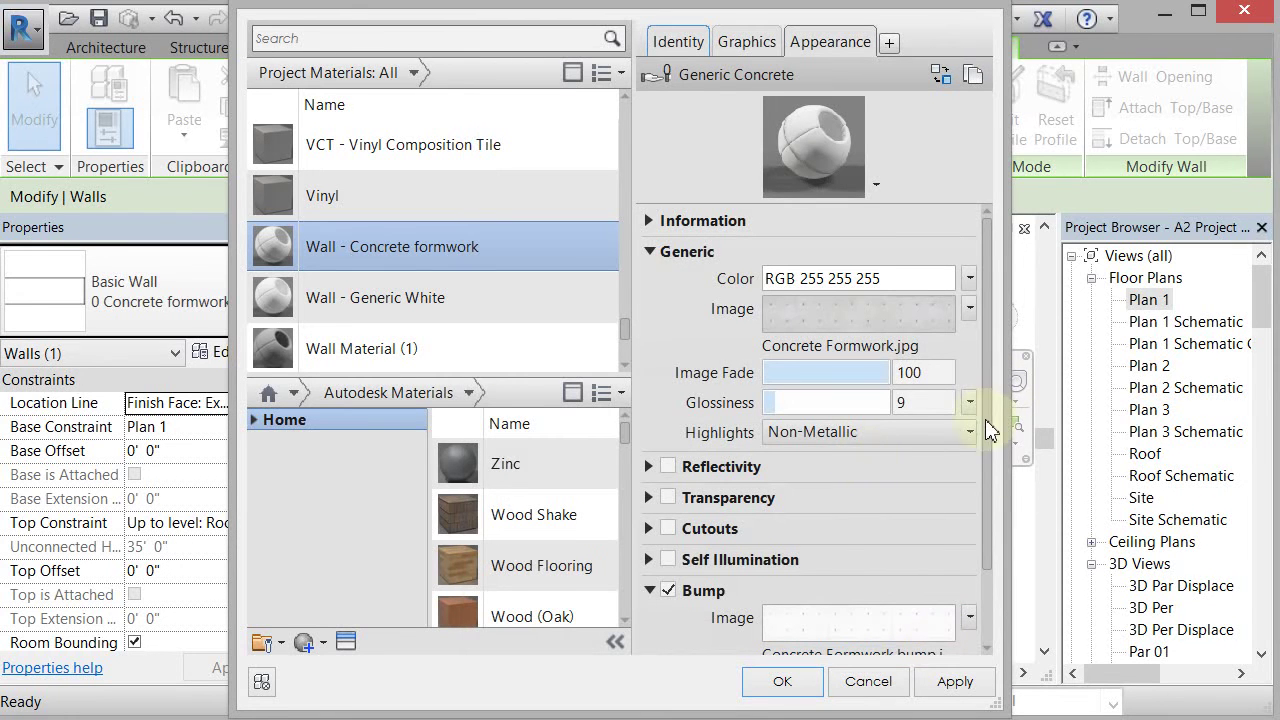
# Check that the bump image texture is also sized 27'-6" by 9'-2".
pyautogui.scroll(-2, 984, 445)
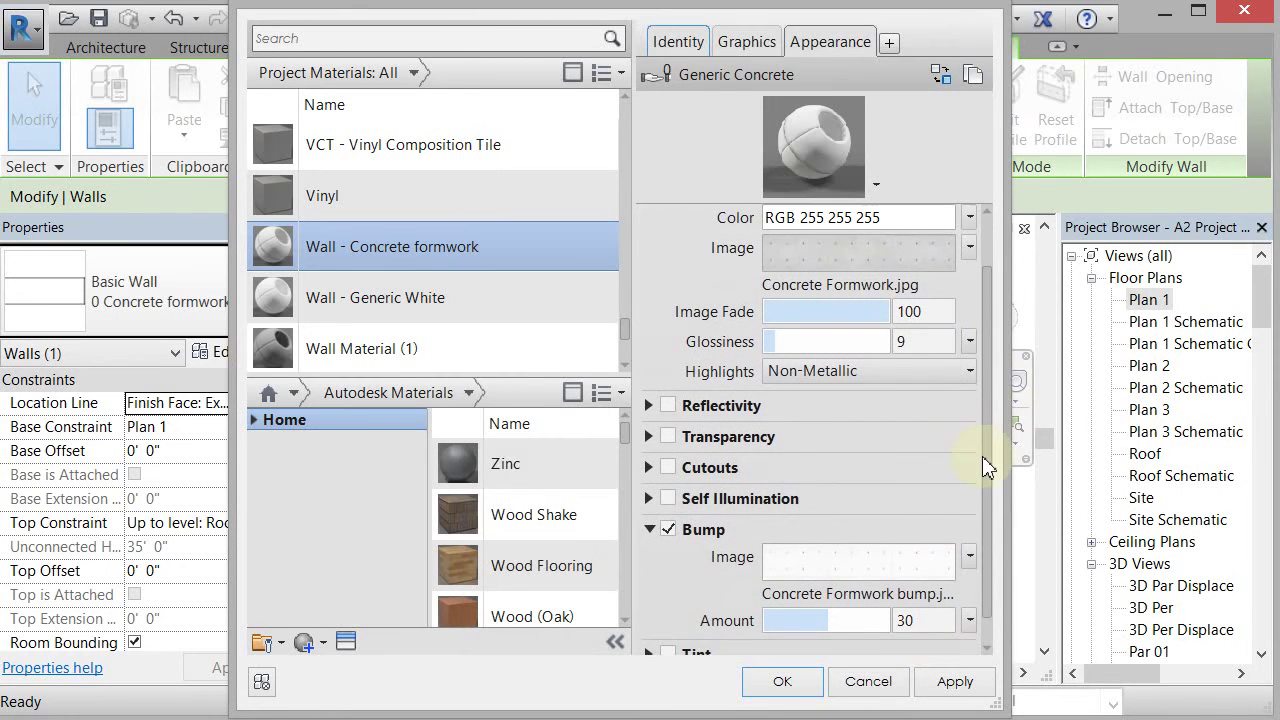
pyautogui.click(866, 566)
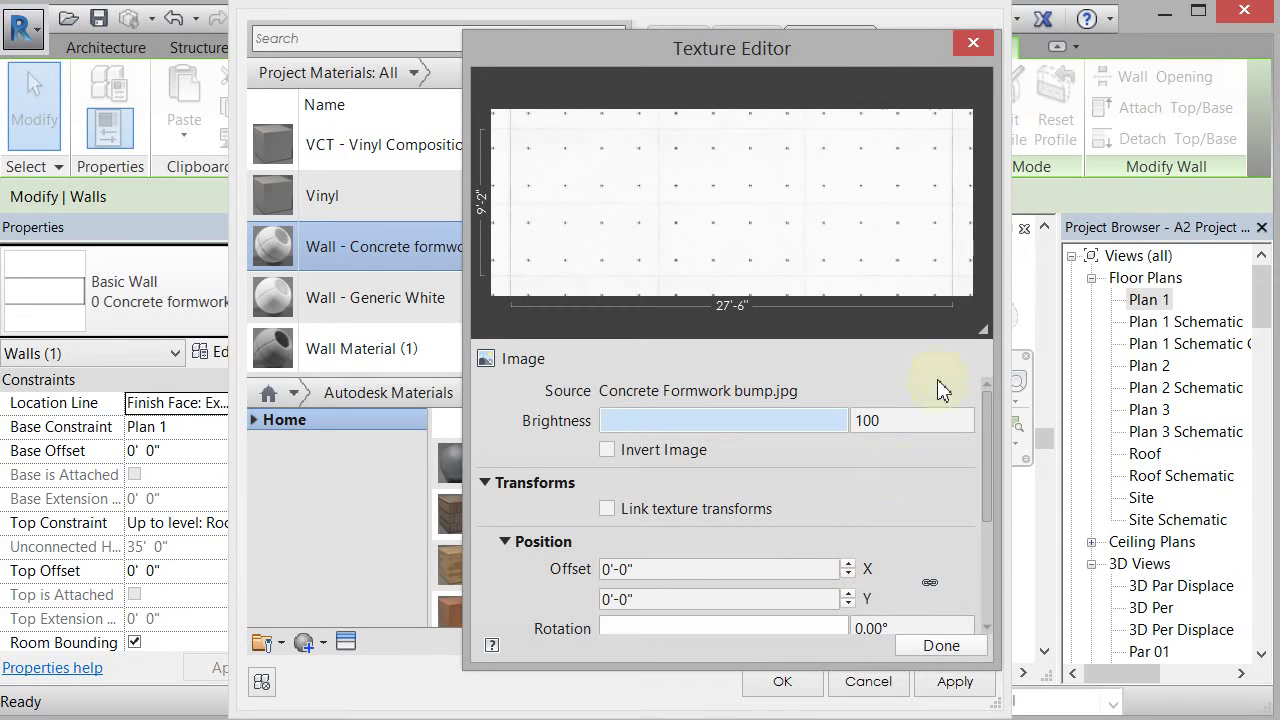
pyautogui.moveTo(989, 420); pyautogui.dragTo(990, 488)
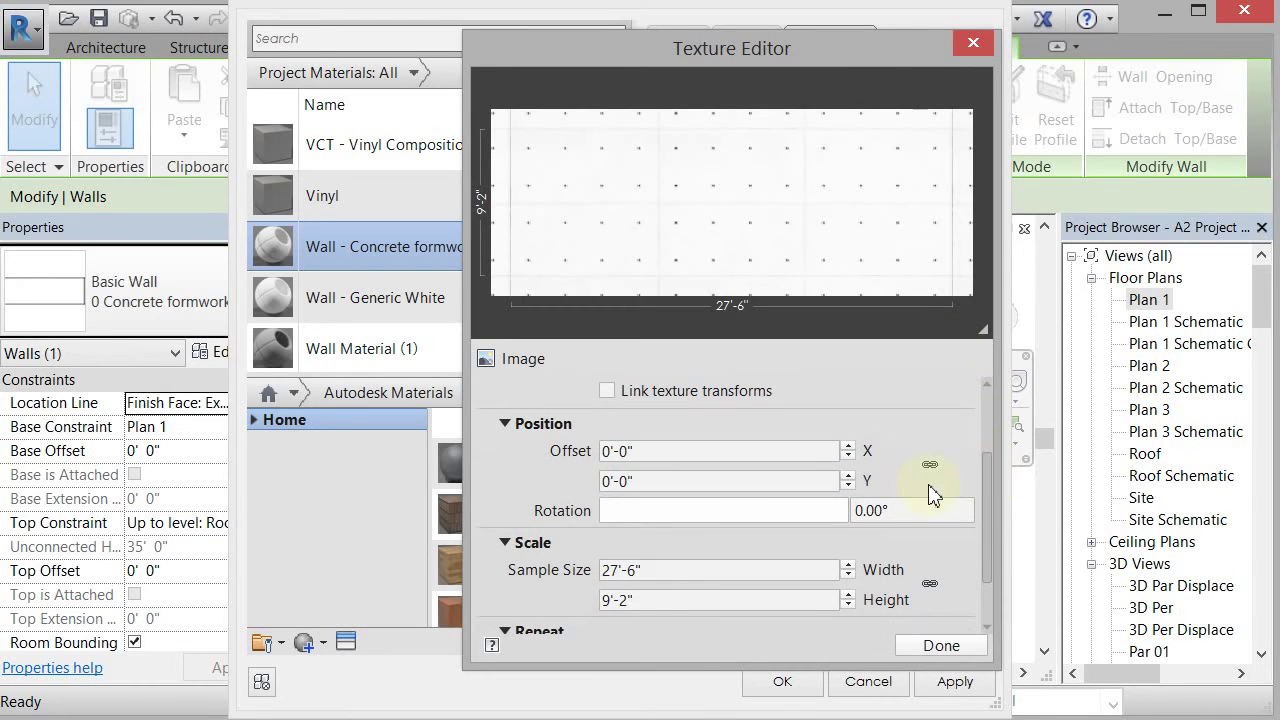
pyautogui.click(935, 645)
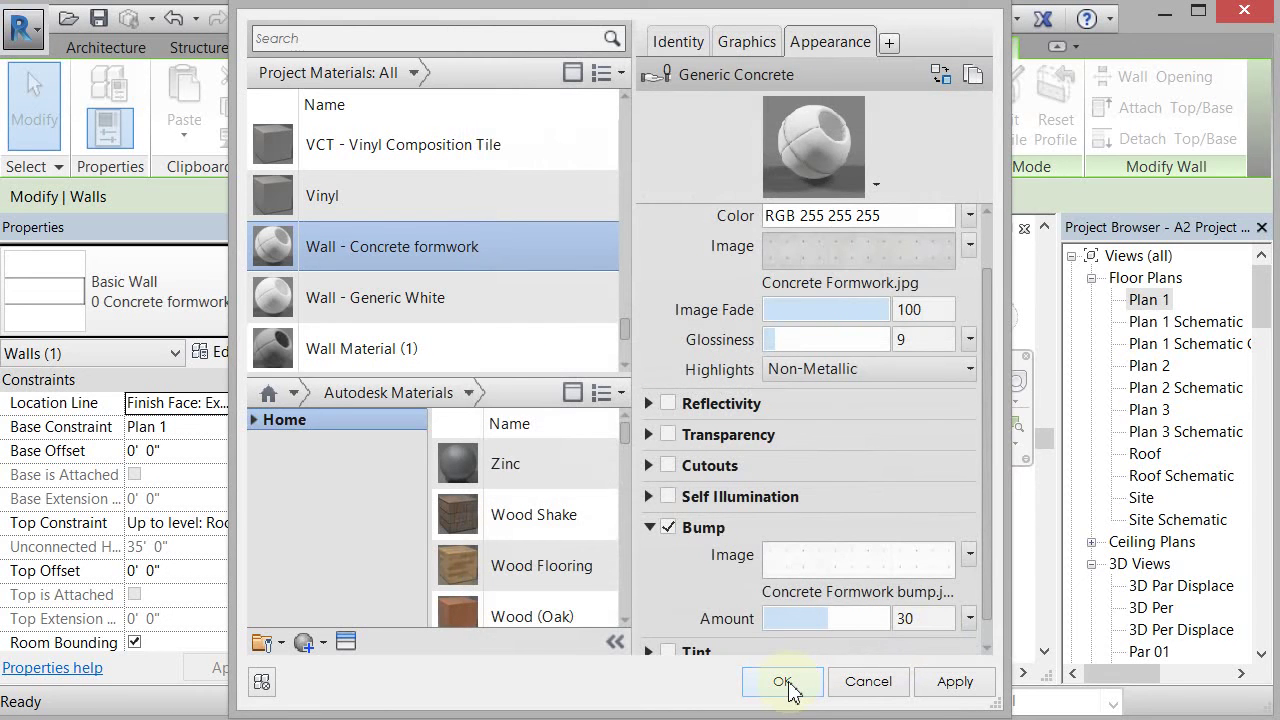
# Accept the material and close the Material Browser, Edit Assembly and Type Properties dialogs.
pyautogui.click(784, 682)
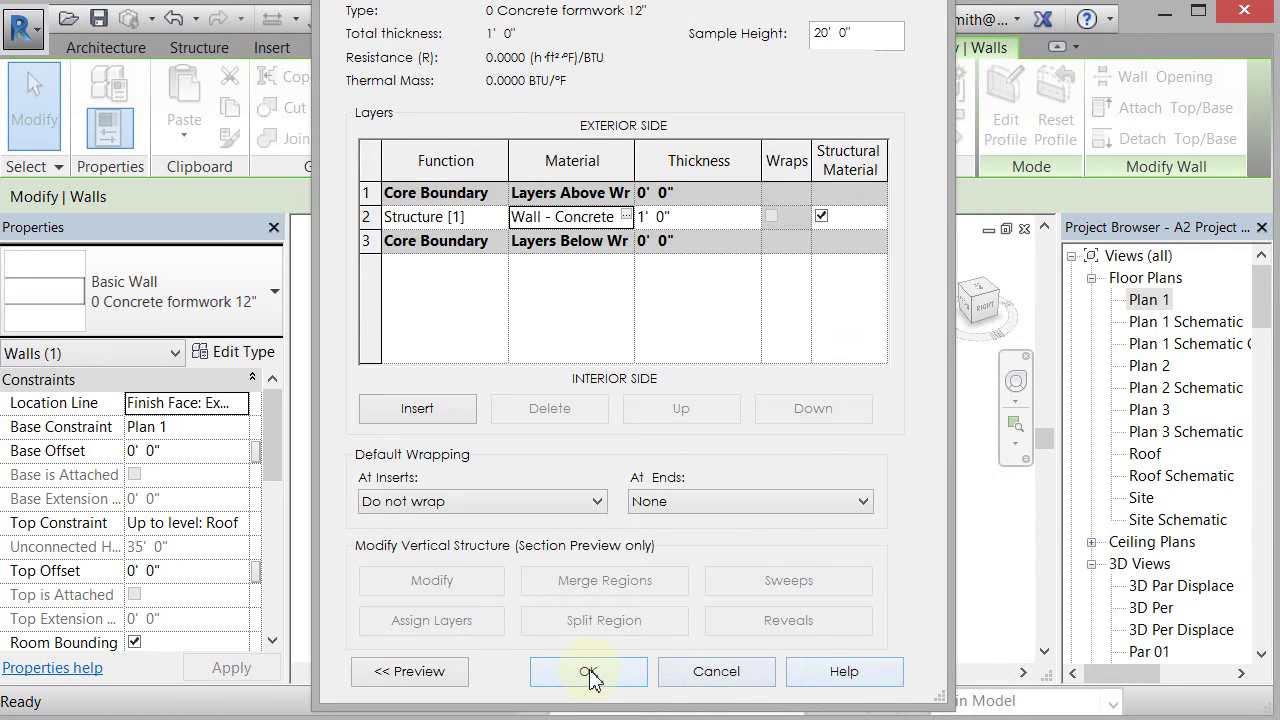
pyautogui.click(590, 672)
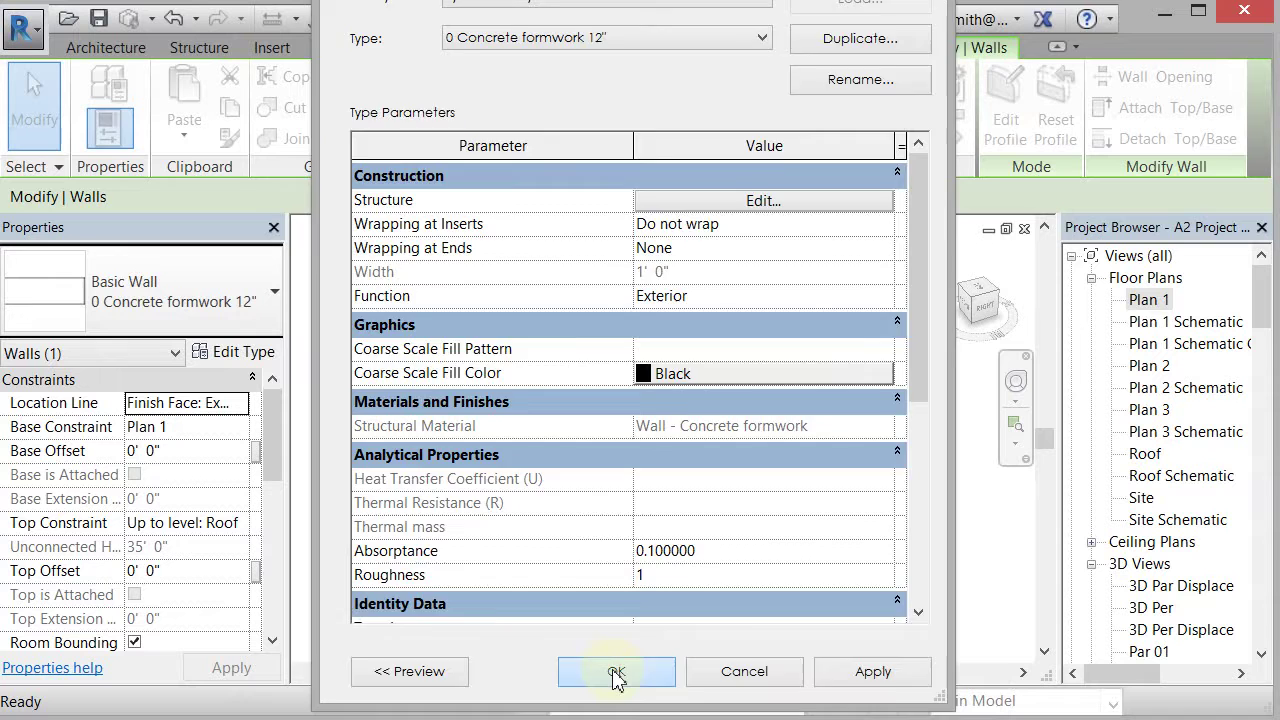
pyautogui.click(614, 674)
# Switch the 3D view's visual style to Realistic, dismissing the save reminder without saving.
pyautogui.click(757, 612)
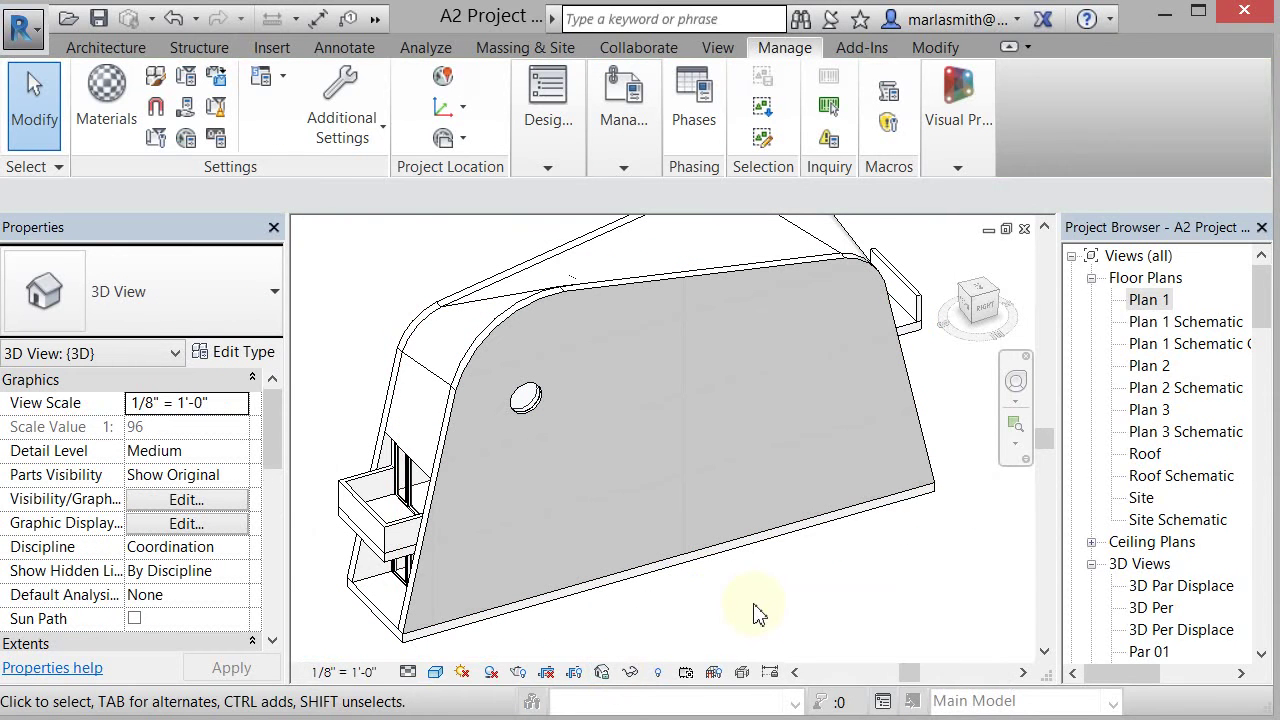
pyautogui.click(436, 672)
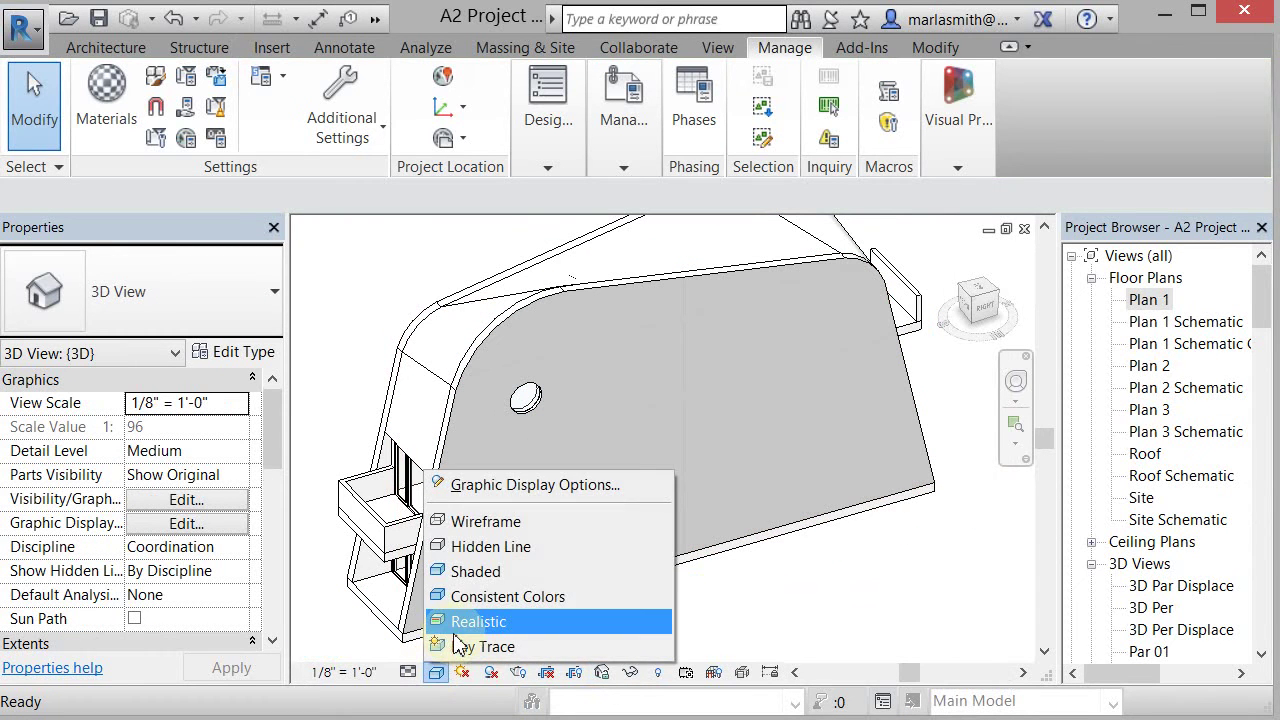
pyautogui.click(456, 630)
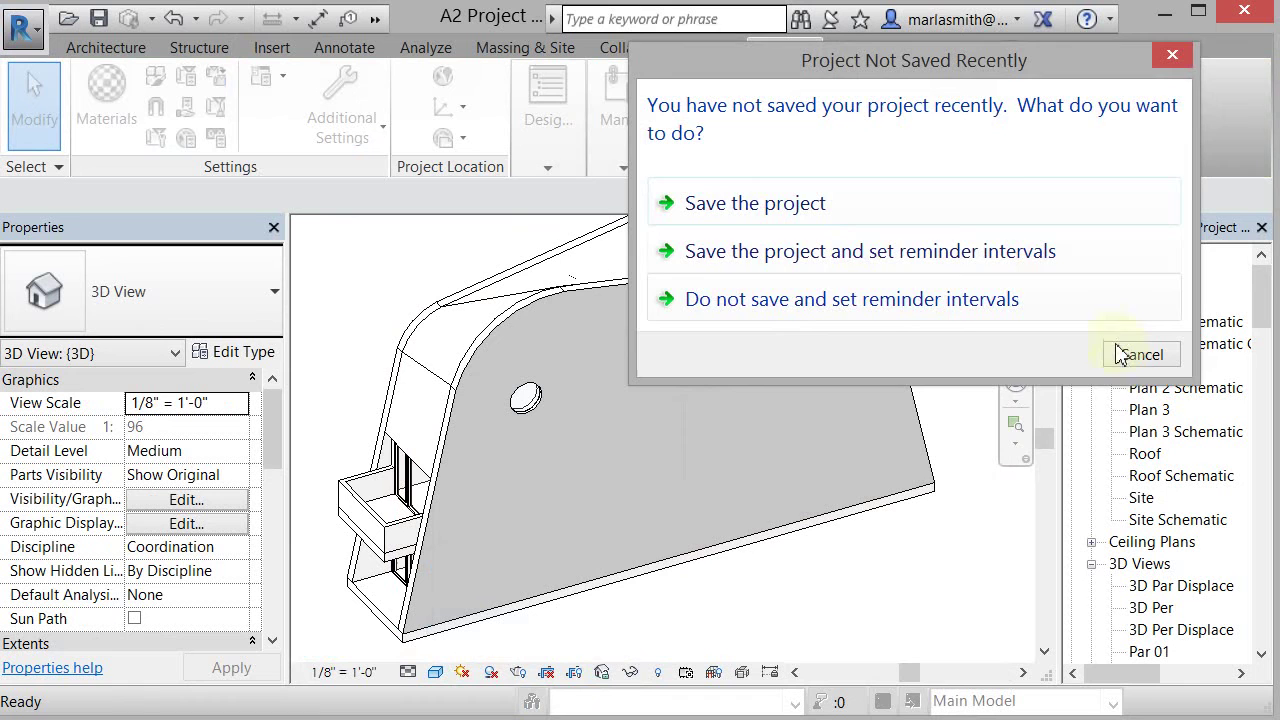
pyautogui.click(1120, 356)
# Orbit and zoom to inspect the textured formwork wall and the building's left end.
pyautogui.keyDown('shift'); pyautogui.moveTo(814, 586); pyautogui.dragTo(836, 484, button='middle'); pyautogui.keyUp('shift')
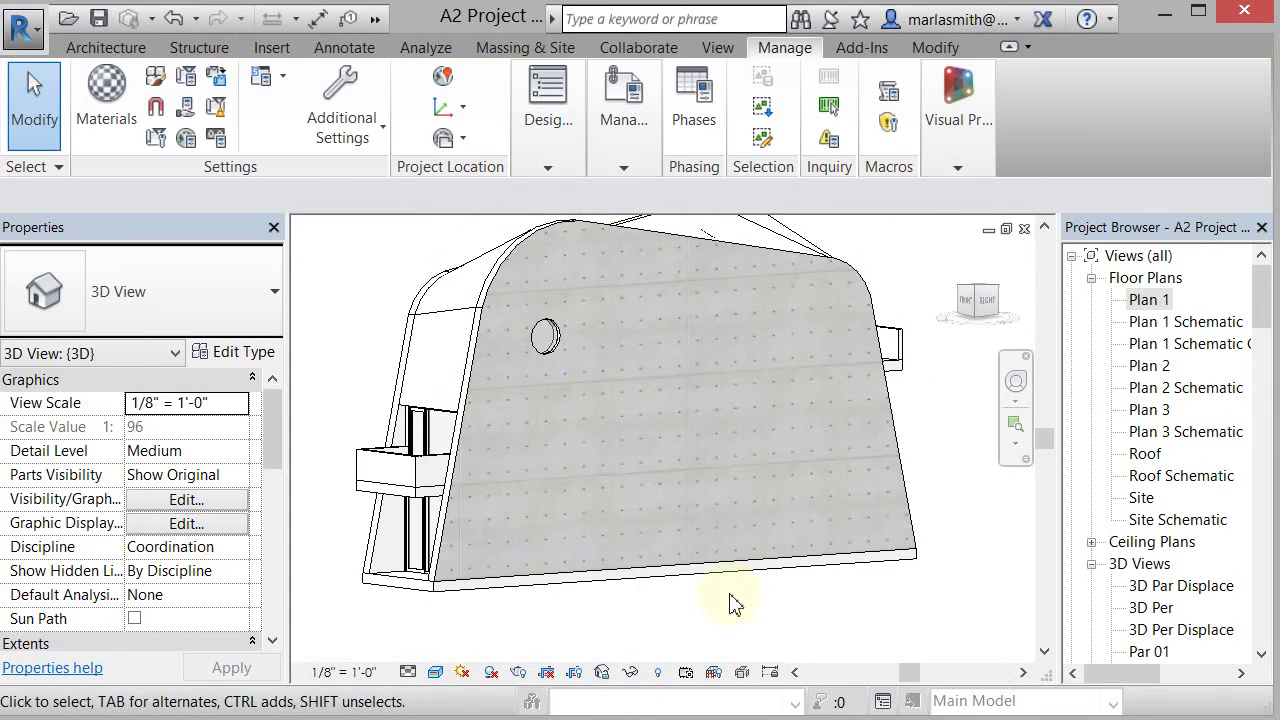
pyautogui.keyDown('shift'); pyautogui.moveTo(734, 603); pyautogui.dragTo(752, 645, button='middle'); pyautogui.keyUp('shift')
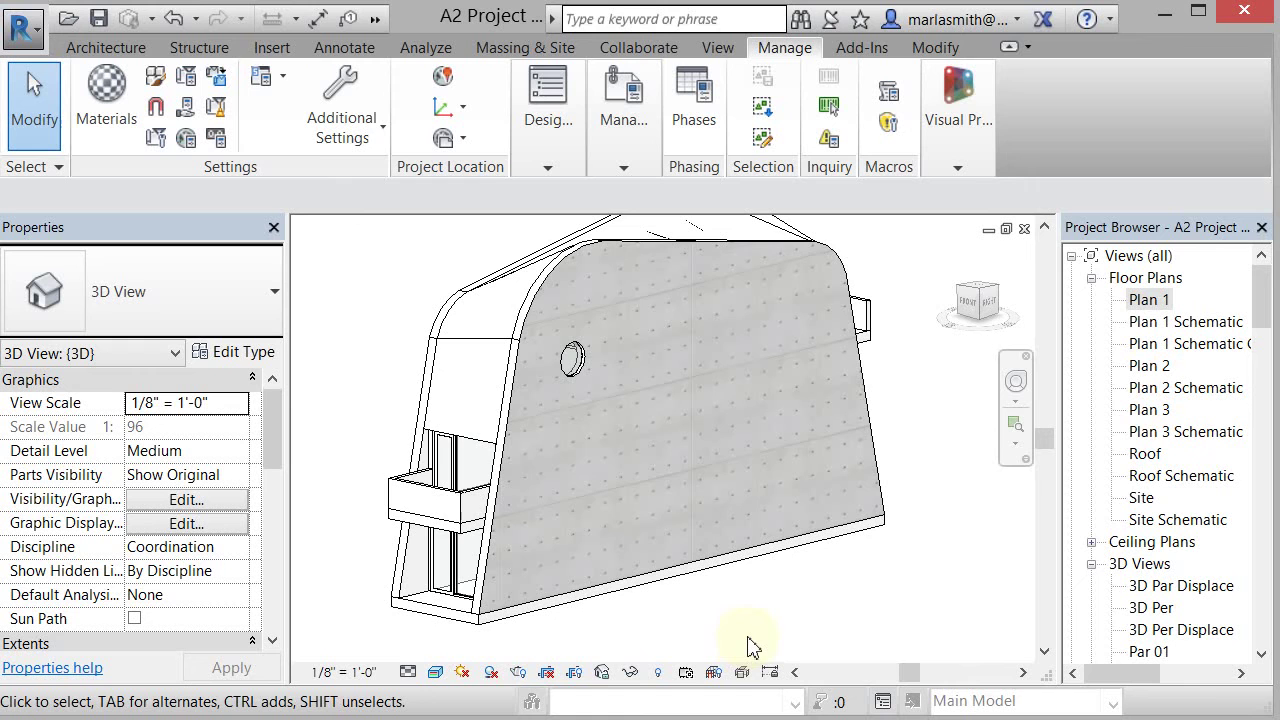
pyautogui.scroll(1, 751, 602)
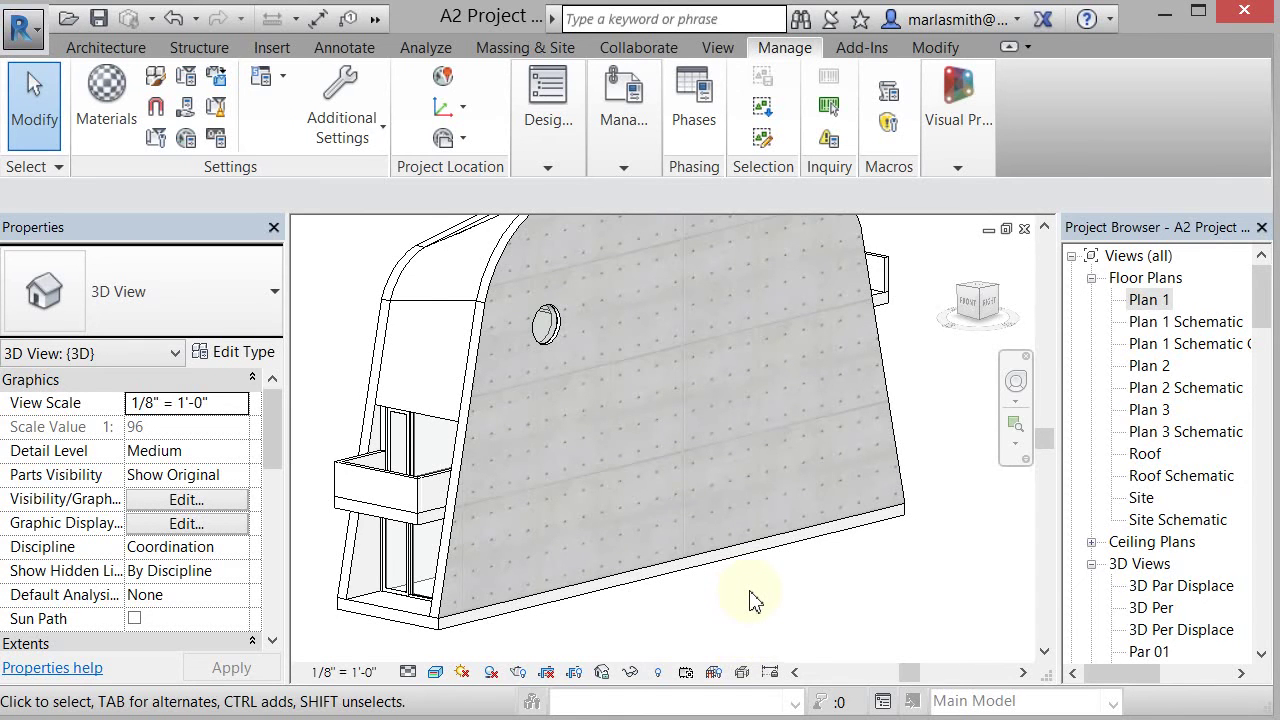
# Give Wall - Concrete formwork an Image Fade of 71 and a grey RGB 155 155 155 colour.
pyautogui.click(120, 110)
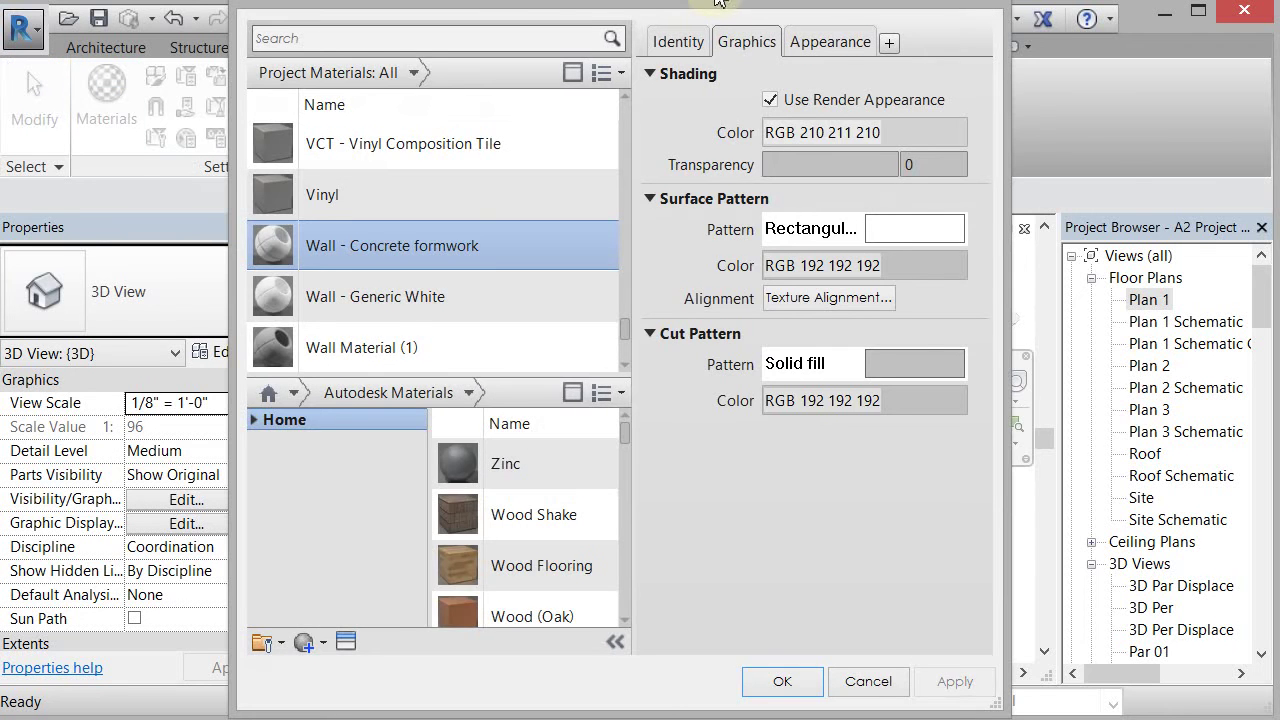
pyautogui.moveTo(717, 3); pyautogui.dragTo(1080, 28)
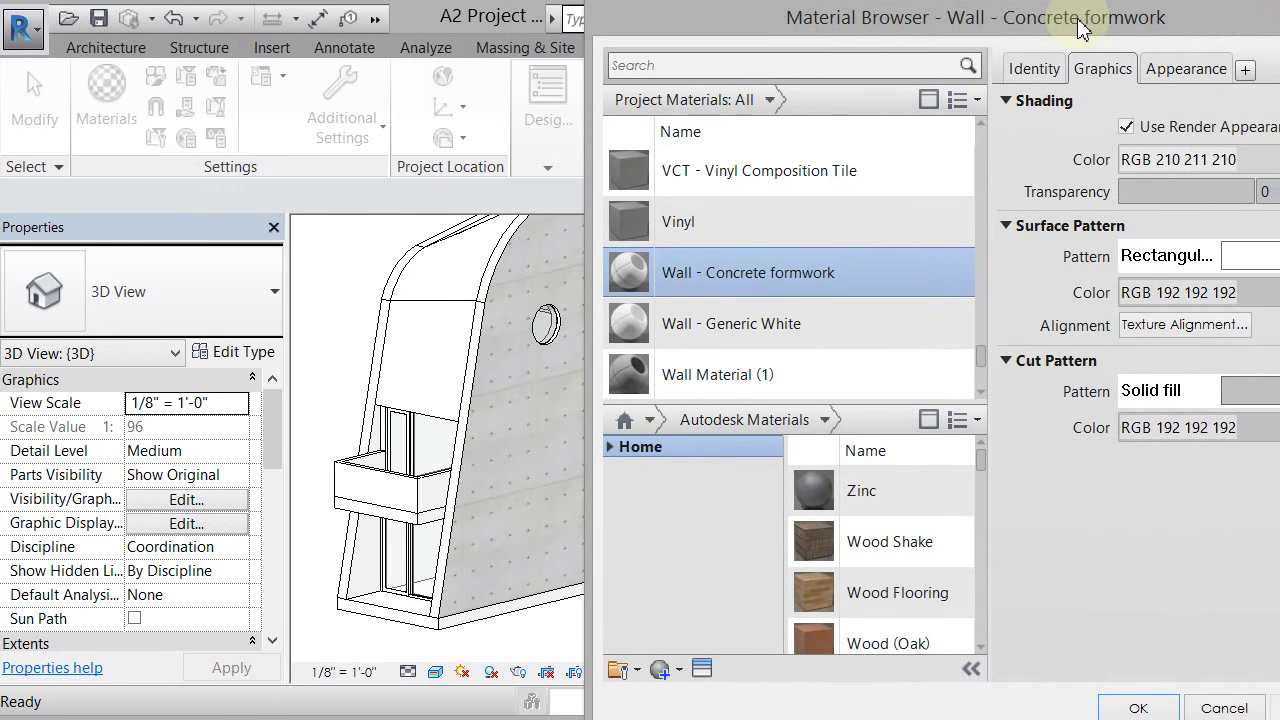
pyautogui.moveTo(929, 25)
pyautogui.mouseDown()
pyautogui.moveTo(940, 20)
pyautogui.moveTo(846, 17)
pyautogui.moveTo(955, 28)
pyautogui.moveTo(931, 25)
pyautogui.mouseUp()
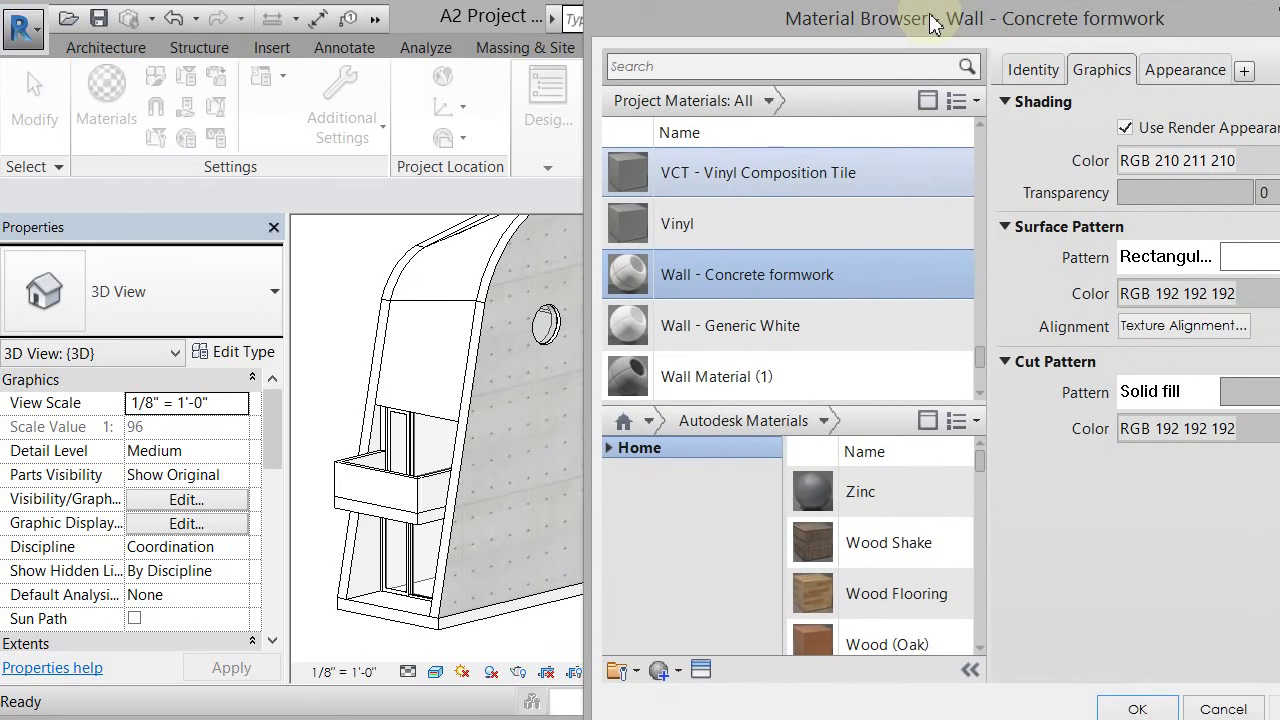
pyautogui.click(1201, 72)
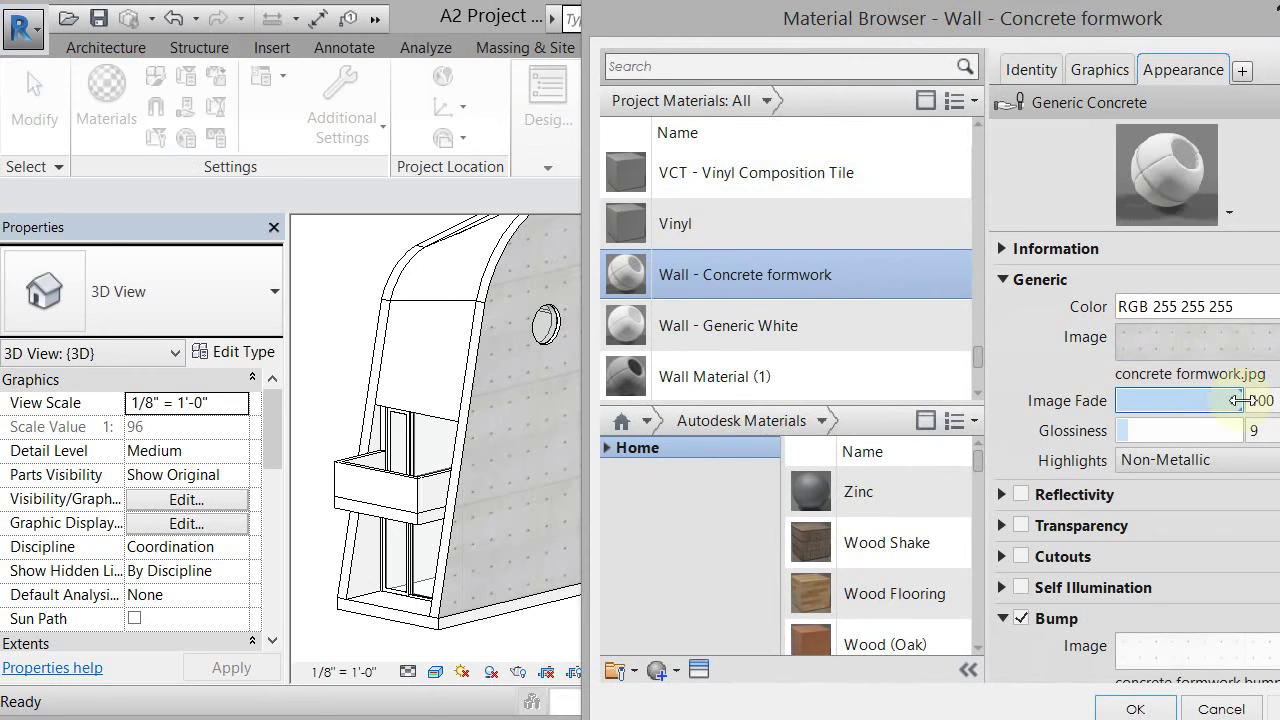
pyautogui.moveTo(1240, 400); pyautogui.dragTo(1207, 403)
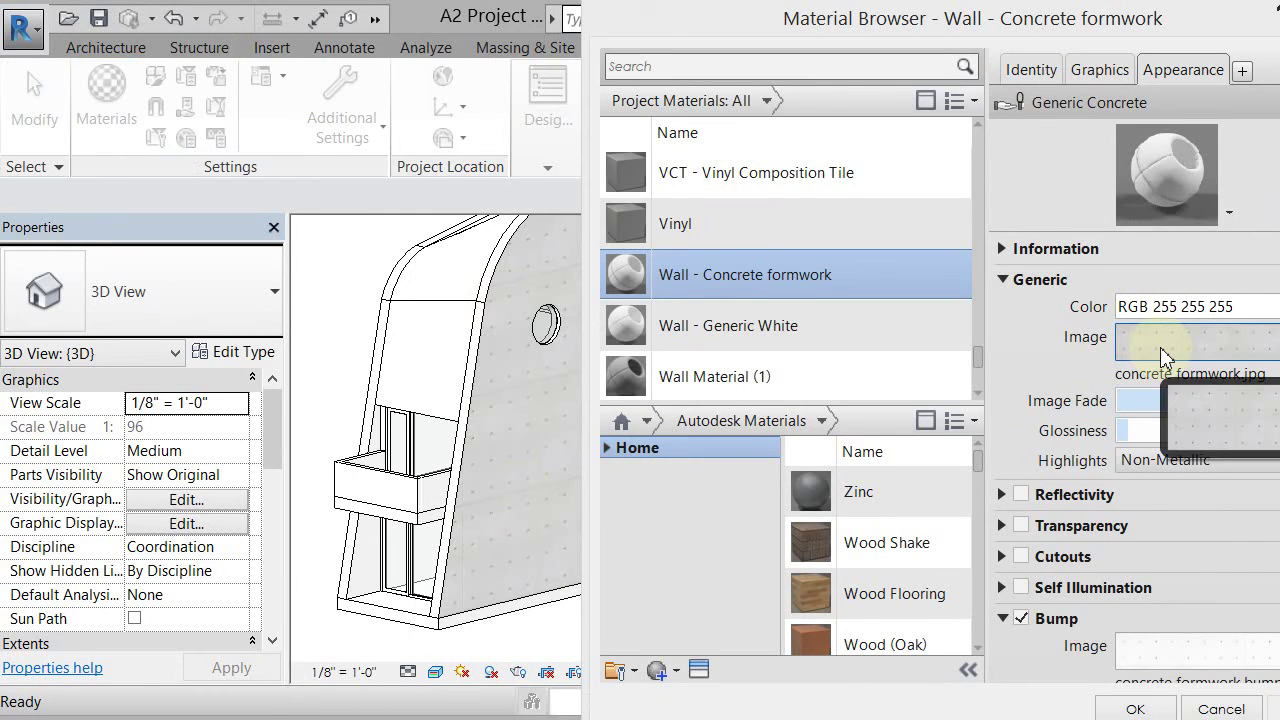
pyautogui.click(1196, 310)
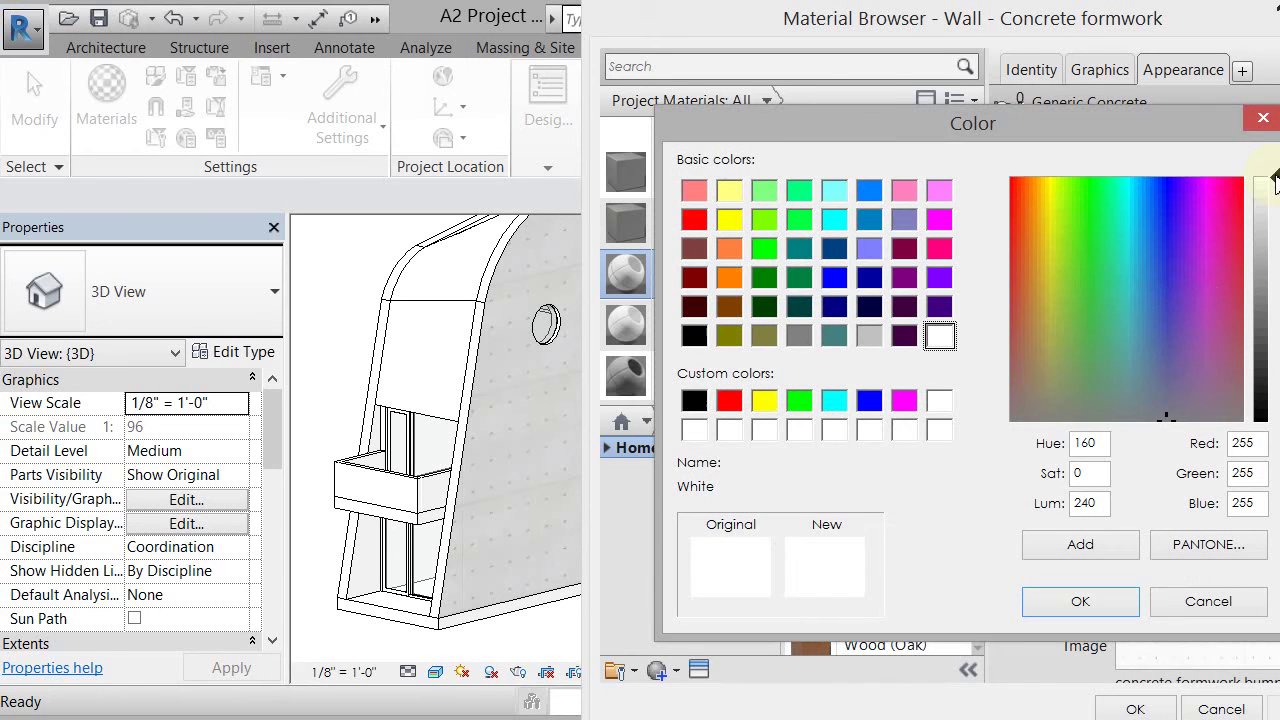
pyautogui.moveTo(1274, 182); pyautogui.dragTo(1274, 276)
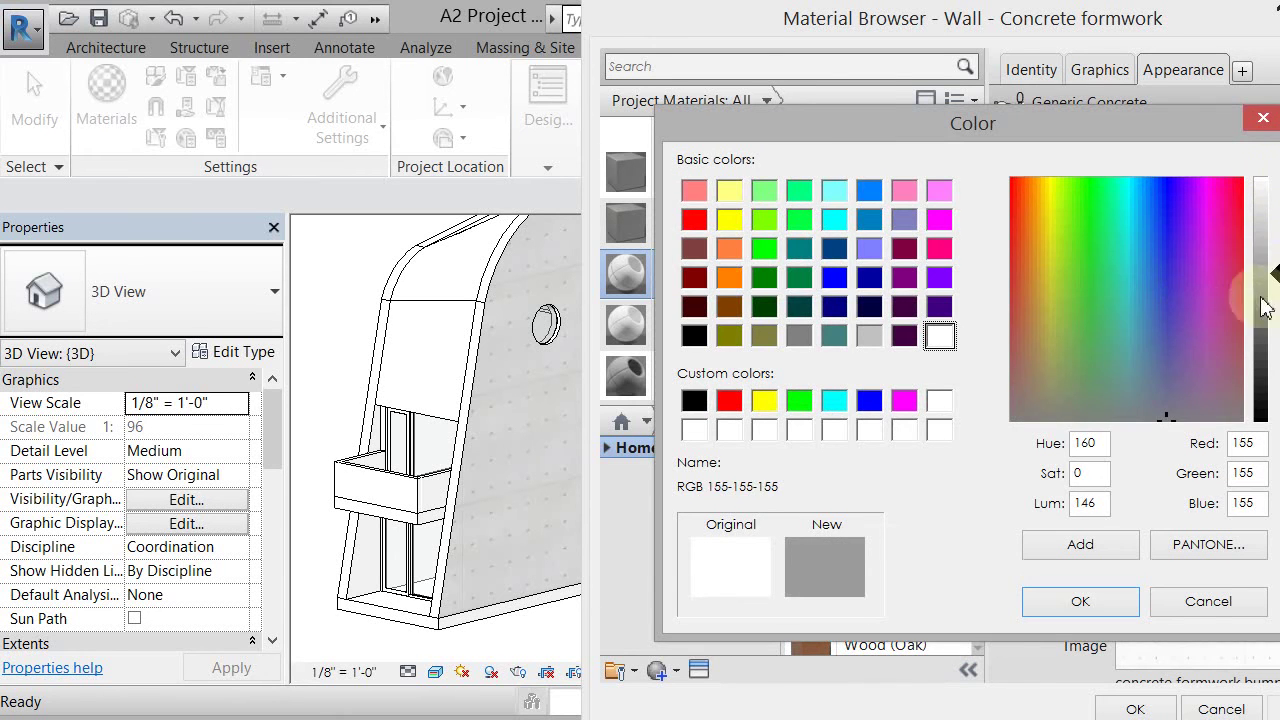
pyautogui.click(1071, 606)
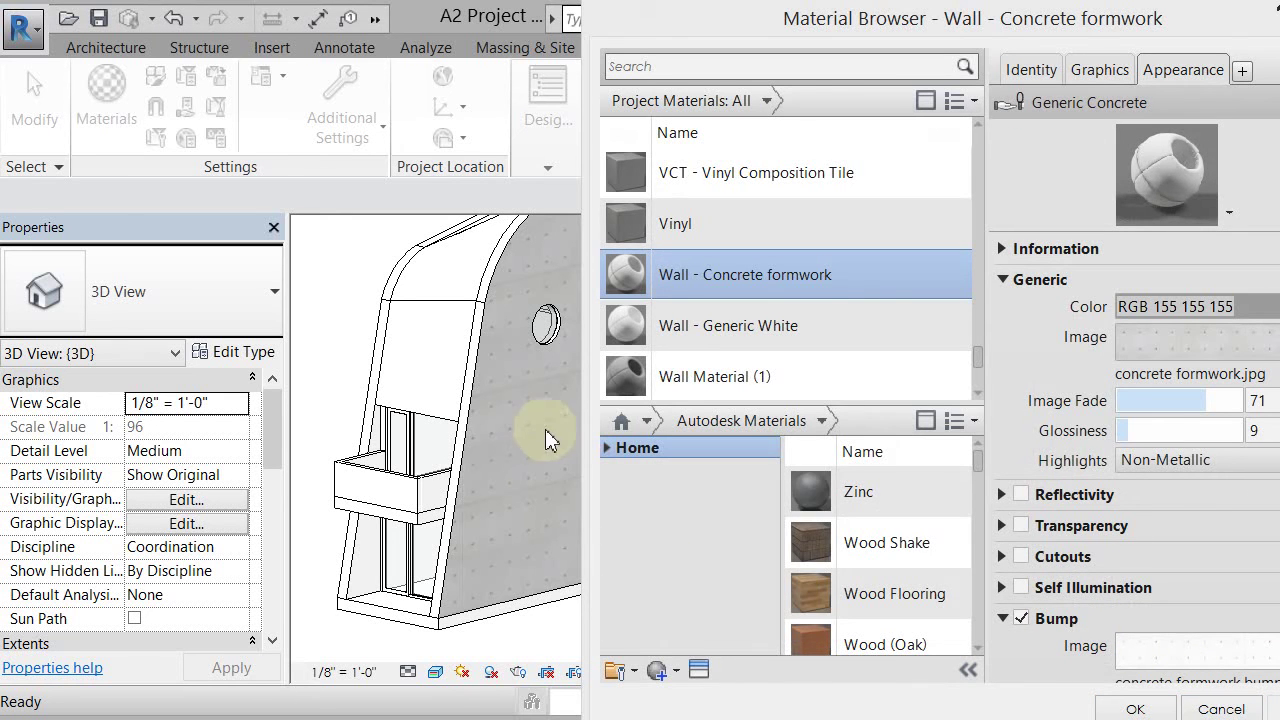
pyautogui.moveTo(751, 18); pyautogui.dragTo(672, 4)
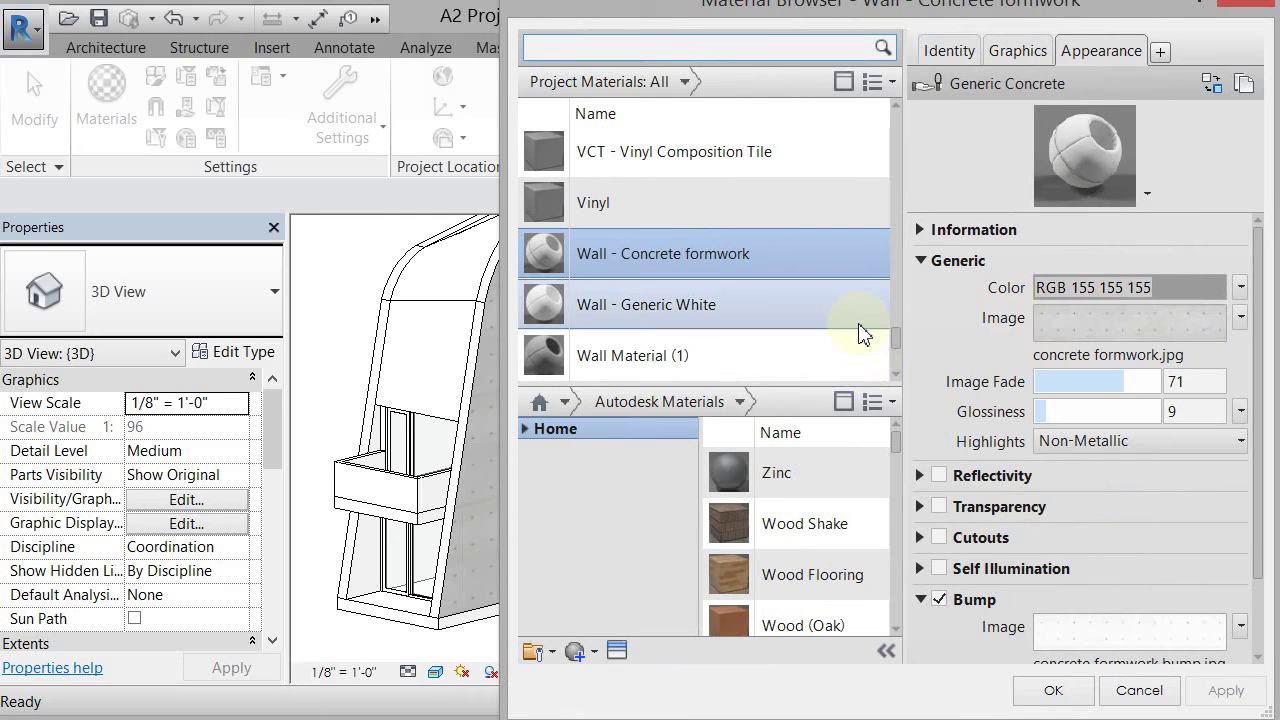
# Apply the material edits and change the other curved wall to 0 Concrete formwork 12".
pyautogui.click(1060, 697)
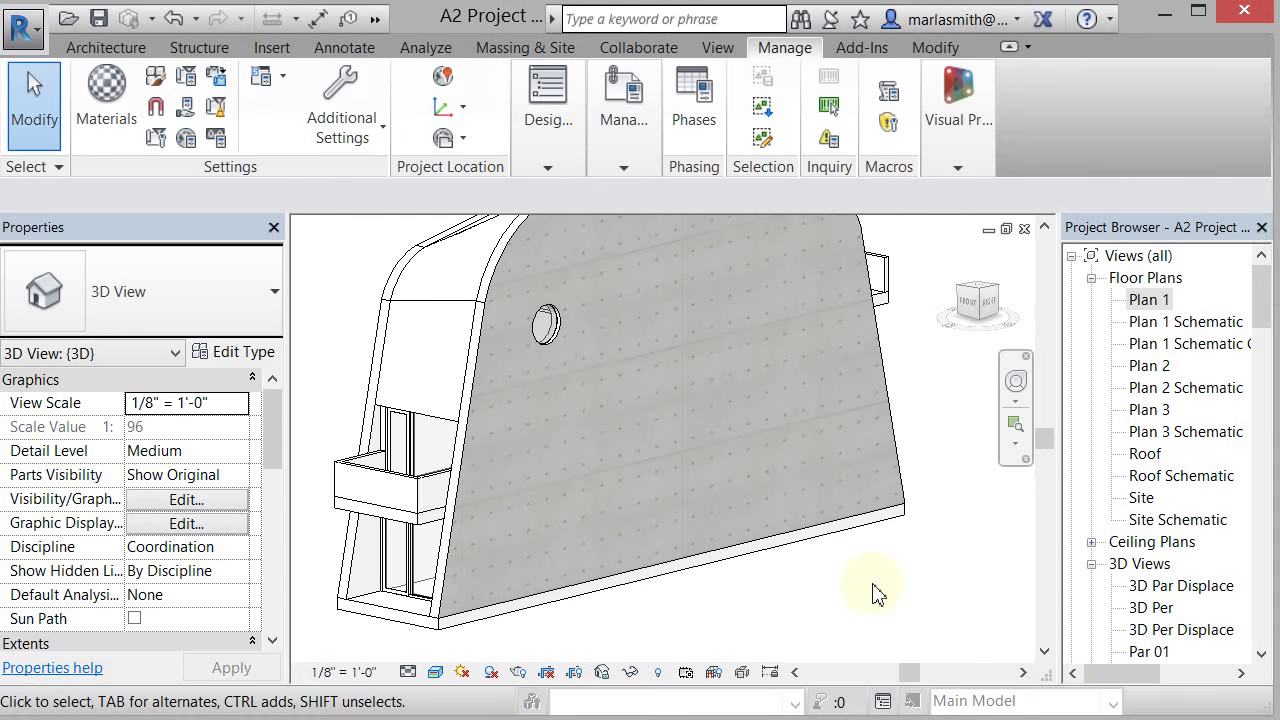
pyautogui.moveTo(873, 588)
pyautogui.keyDown('shift'); pyautogui.mouseDown(button='middle')
pyautogui.moveTo(480, 466)
pyautogui.moveTo(748, 445)
pyautogui.mouseUp(button='middle'); pyautogui.keyUp('shift')
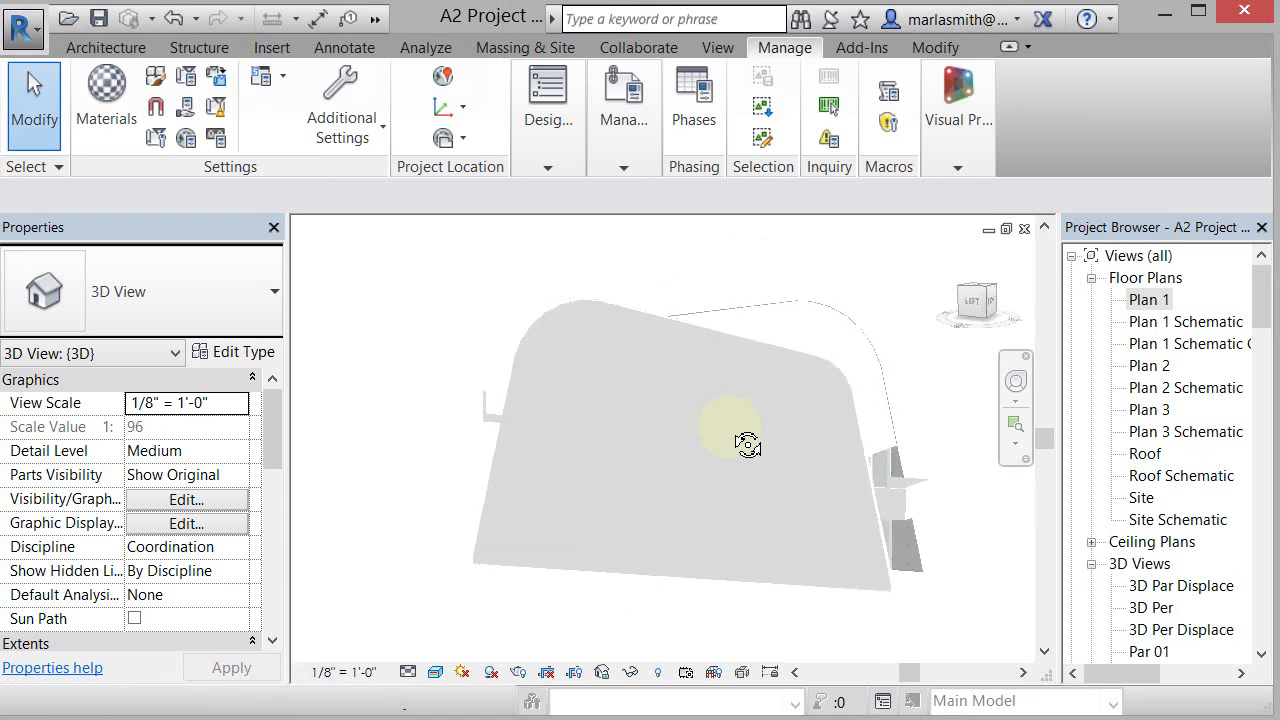
pyautogui.click(676, 333)
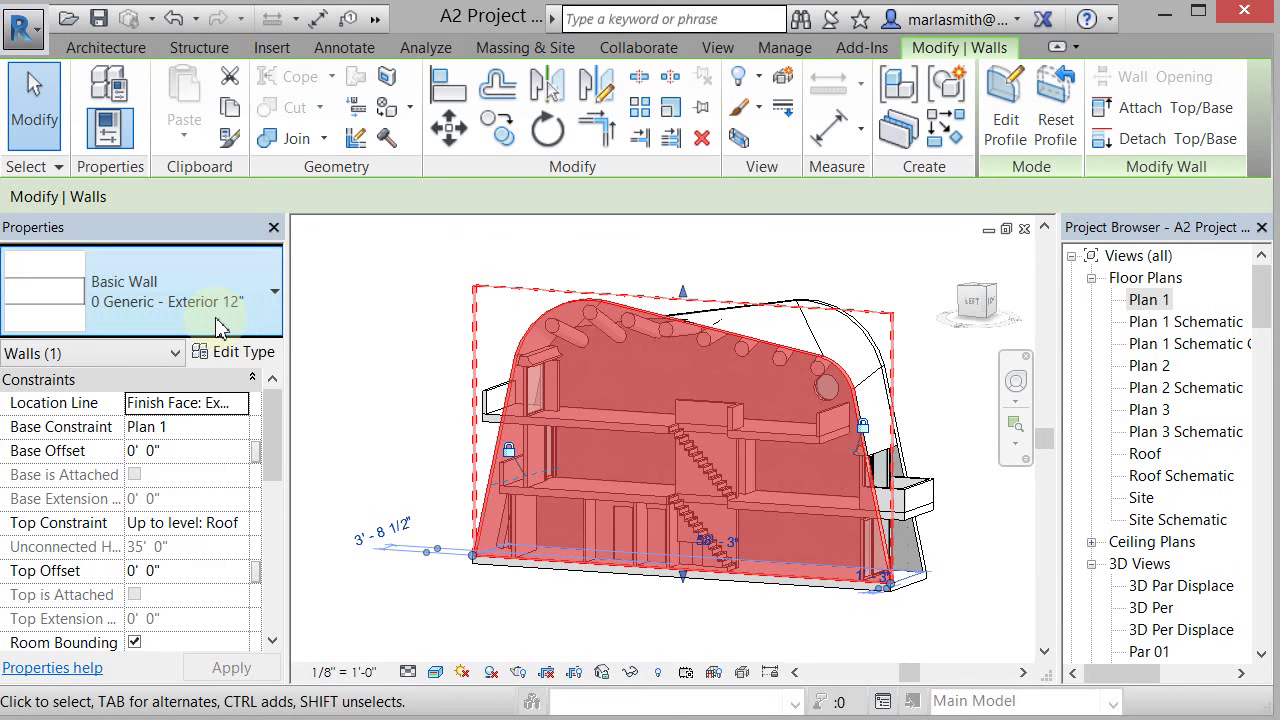
pyautogui.click(220, 330)
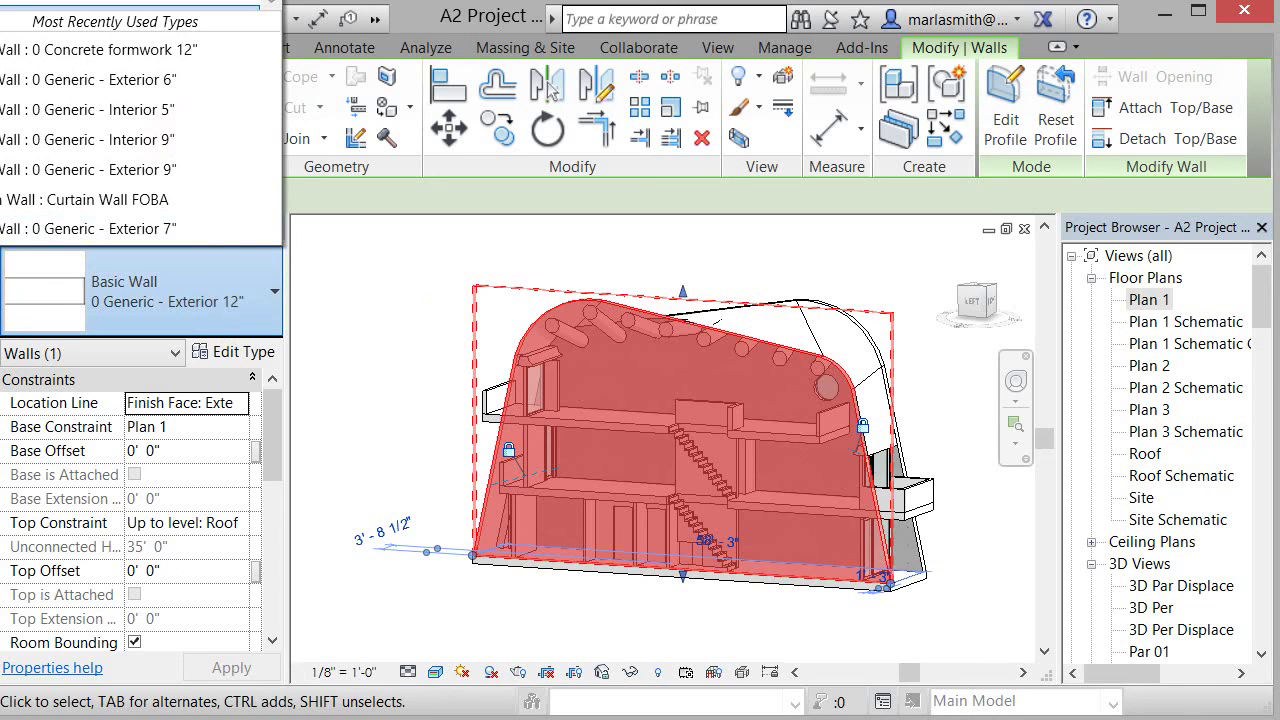
pyautogui.click(100, 49)
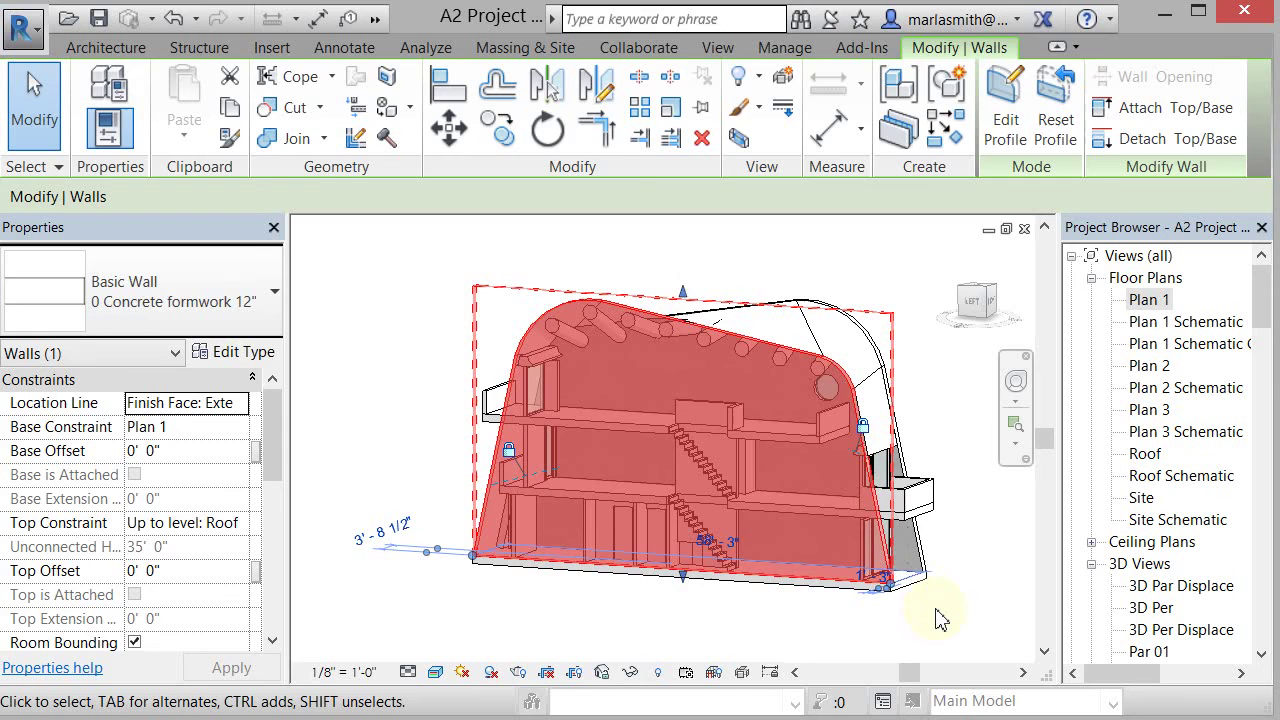
# Deselect the wall and orbit and zoom to view its textured front.
pyautogui.click(940, 616)
pyautogui.keyDown('shift'); pyautogui.moveTo(951, 623); pyautogui.dragTo(620, 650, button='middle'); pyautogui.keyUp('shift')
pyautogui.scroll(8, 580, 611)
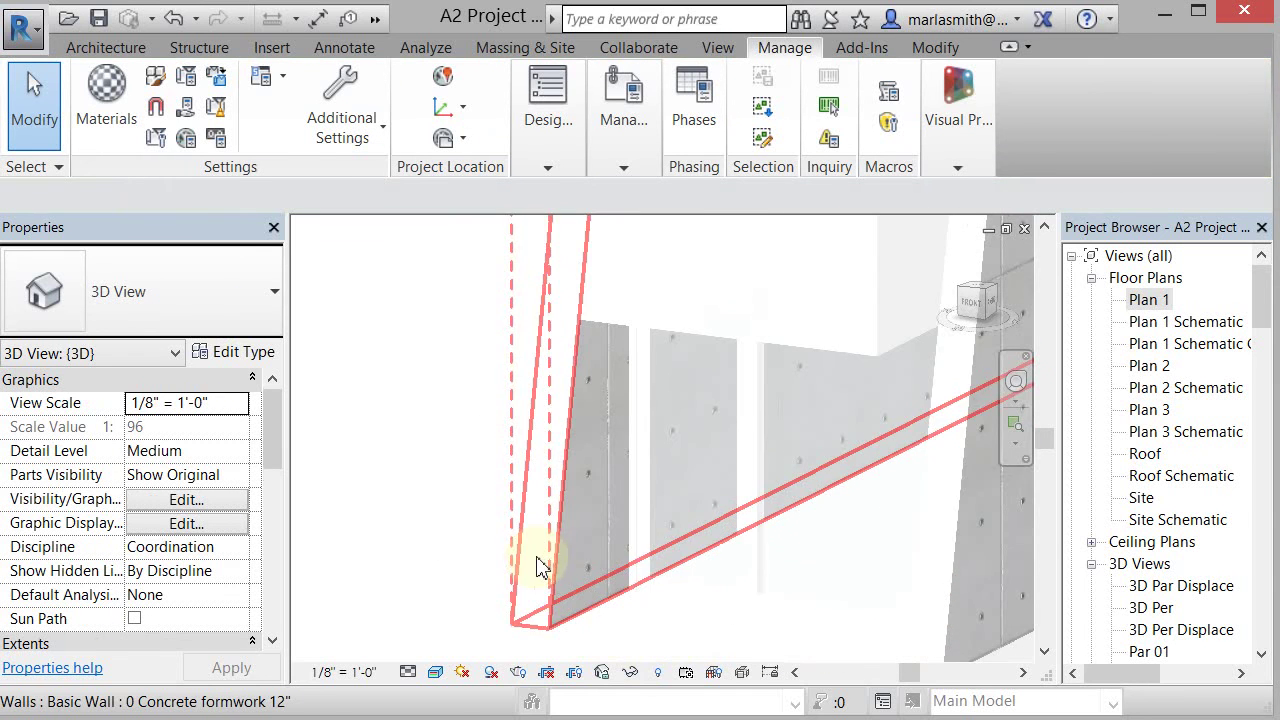
pyautogui.keyDown('shift'); pyautogui.moveTo(523, 543); pyautogui.dragTo(748, 252, button='middle'); pyautogui.keyUp('shift')
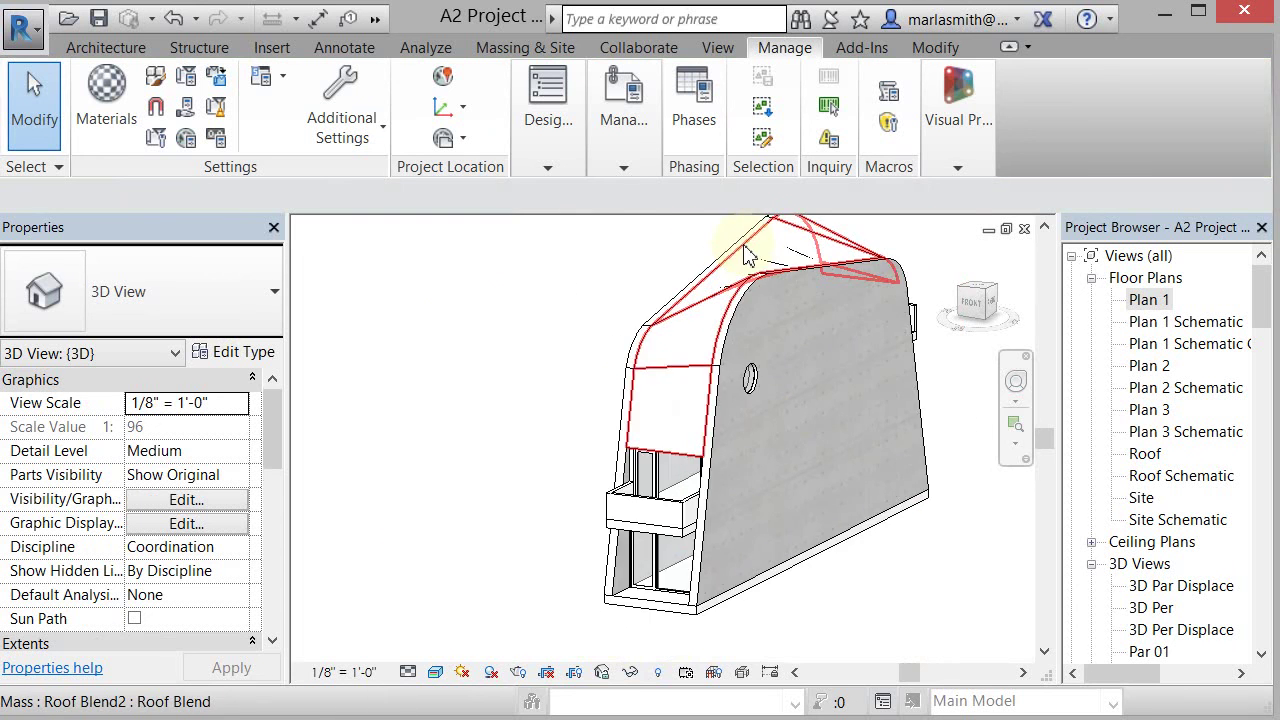
pyautogui.scroll(4, 792, 279)
pyautogui.scroll(5, 792, 279)
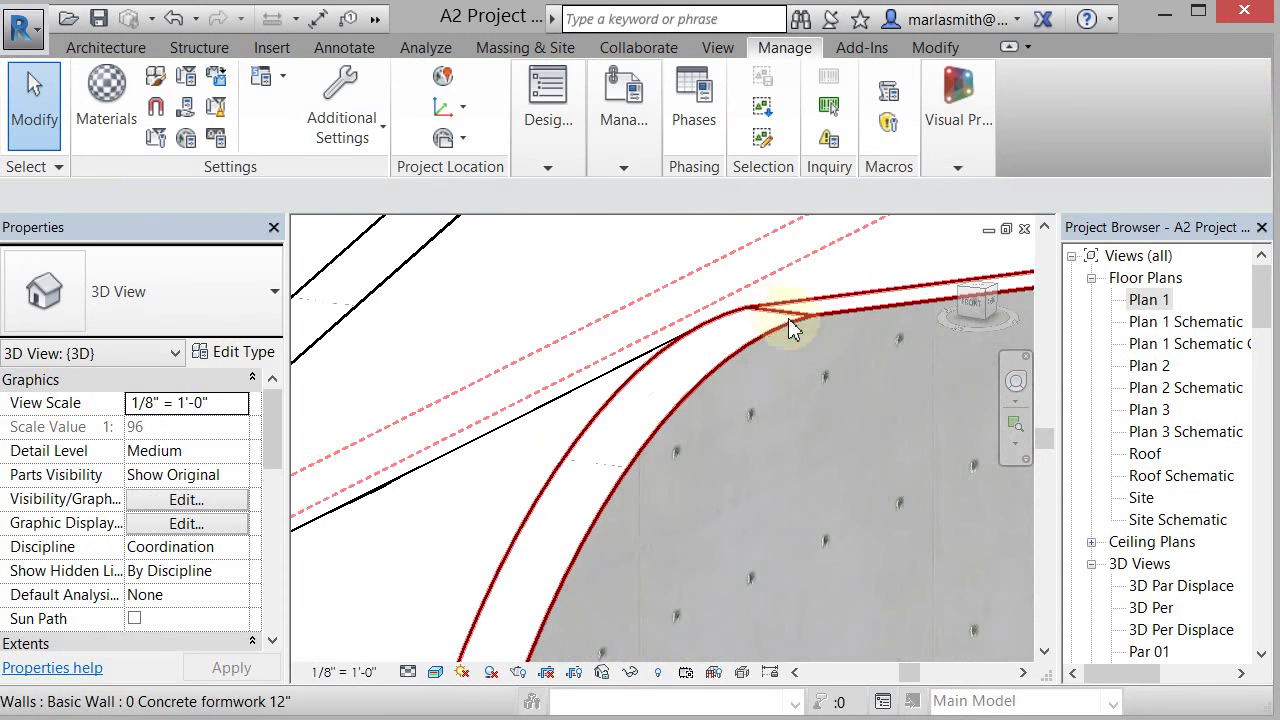
pyautogui.scroll(5, 603, 477)
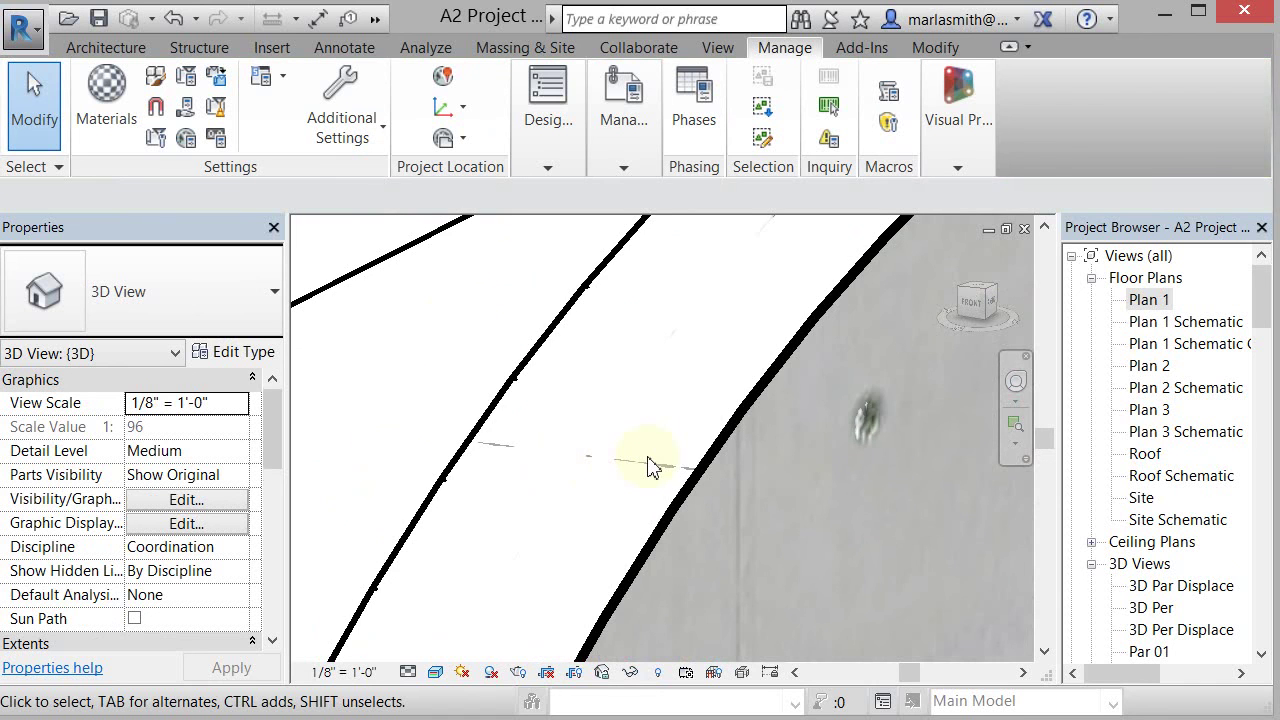
pyautogui.scroll(-1, 648, 466)
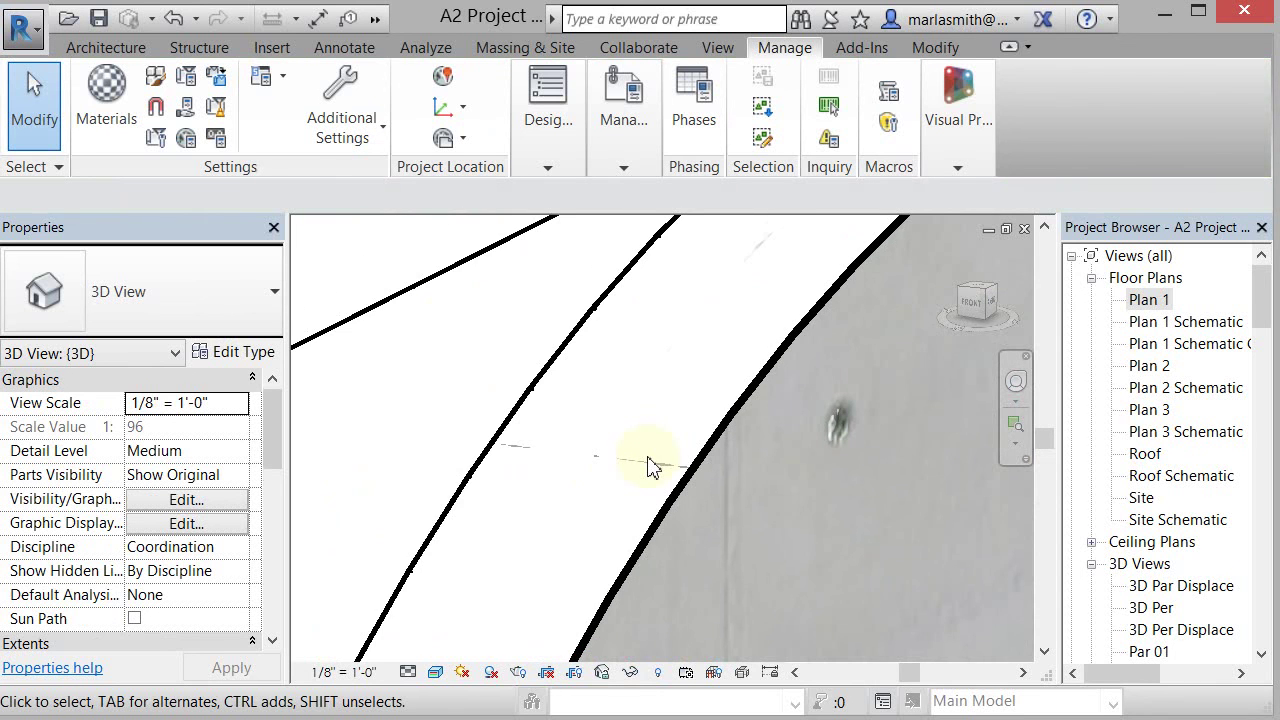
pyautogui.scroll(-4, 648, 466)
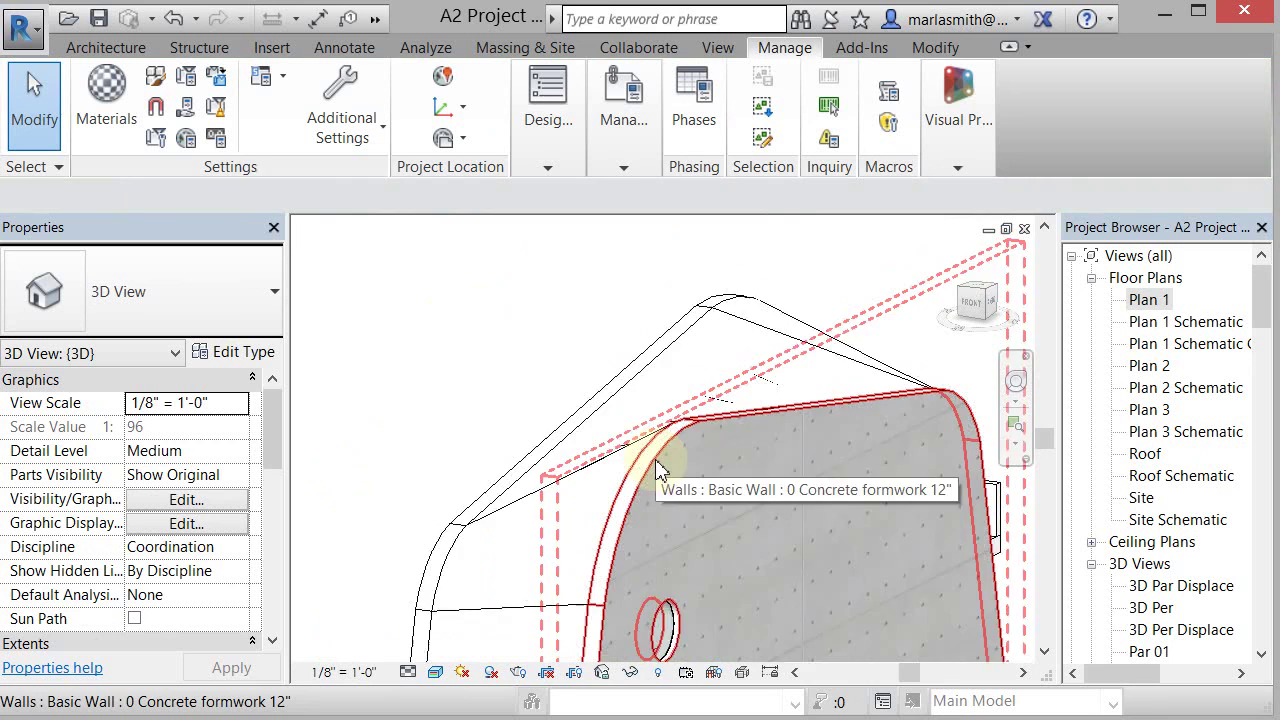
pyautogui.scroll(-2, 658, 466)
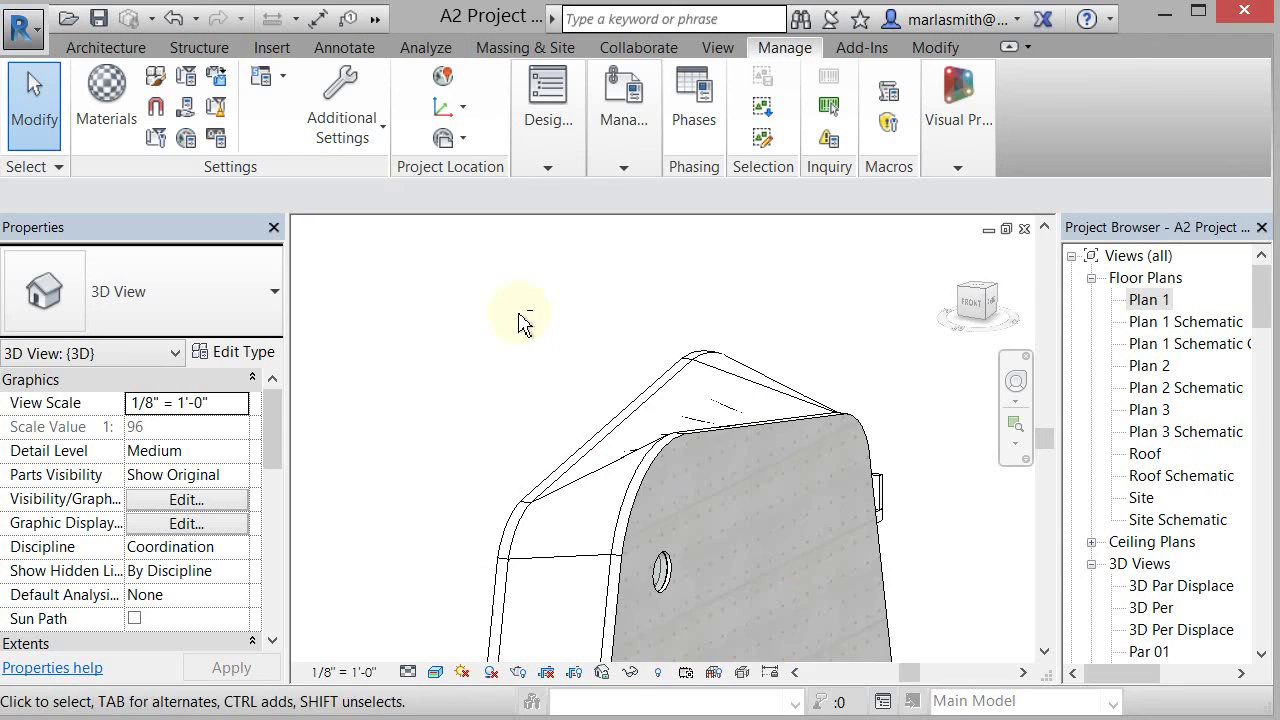
pyautogui.keyDown('shift'); pyautogui.moveTo(520, 322); pyautogui.dragTo(583, 323, button='middle'); pyautogui.keyUp('shift')
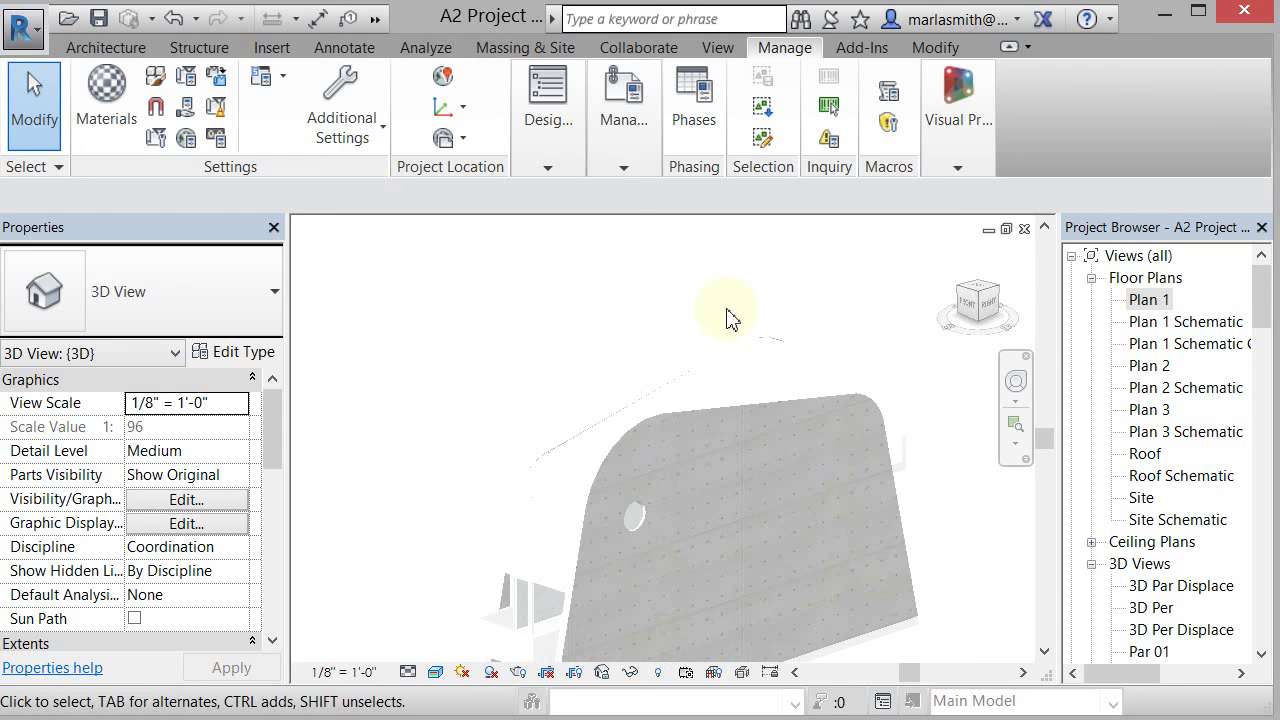